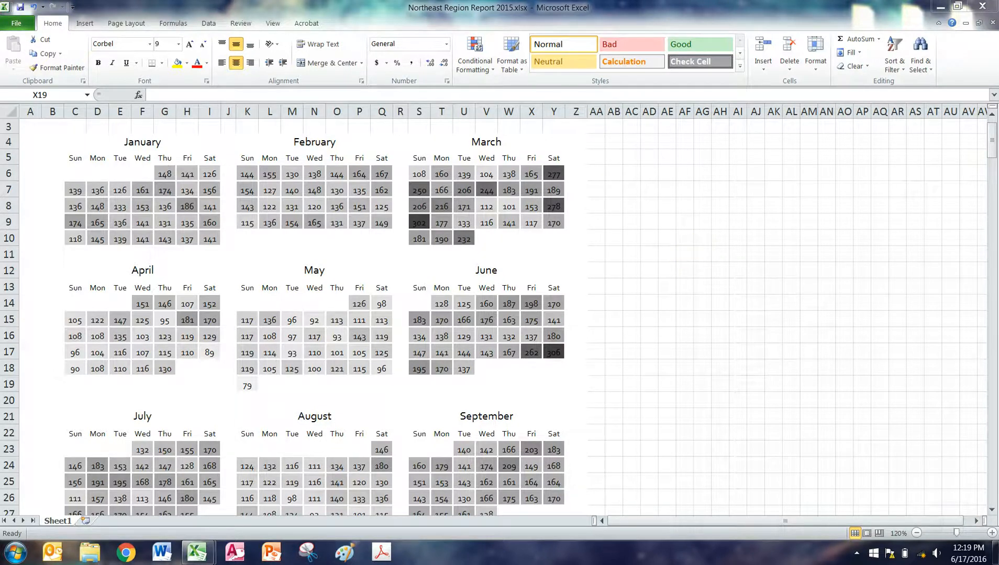
Step: Examine the Fire Calls calendar heat map below the first calendar, focusing on the March values
{"action": "scroll", "coordinate": [580, 317], "scroll_direction": "down", "scroll_amount": 2}
{"action": "scroll", "coordinate": [580, 317], "scroll_direction": "down", "scroll_amount": 12}
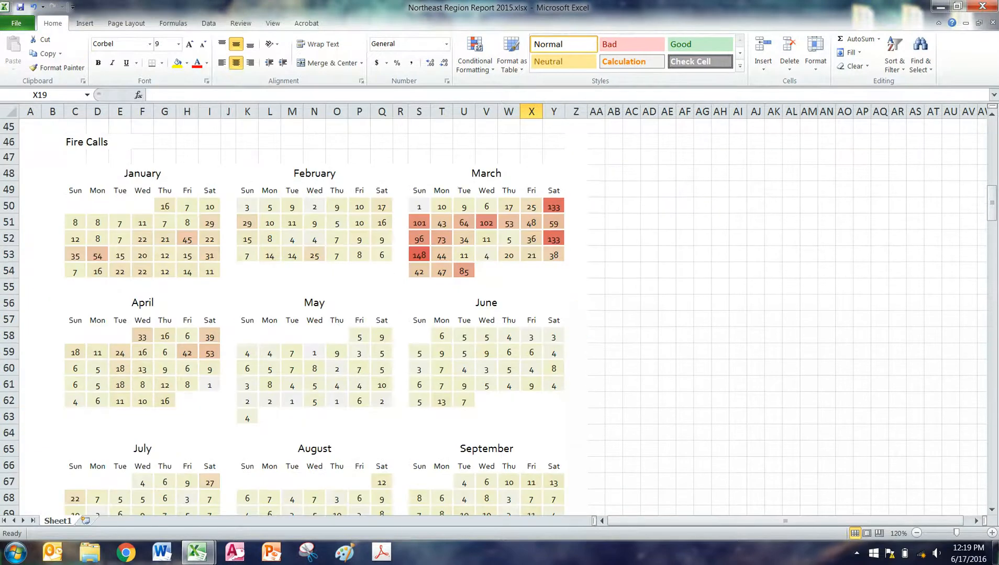
{"action": "scroll", "coordinate": [587, 319], "scroll_direction": "down", "scroll_amount": 1}
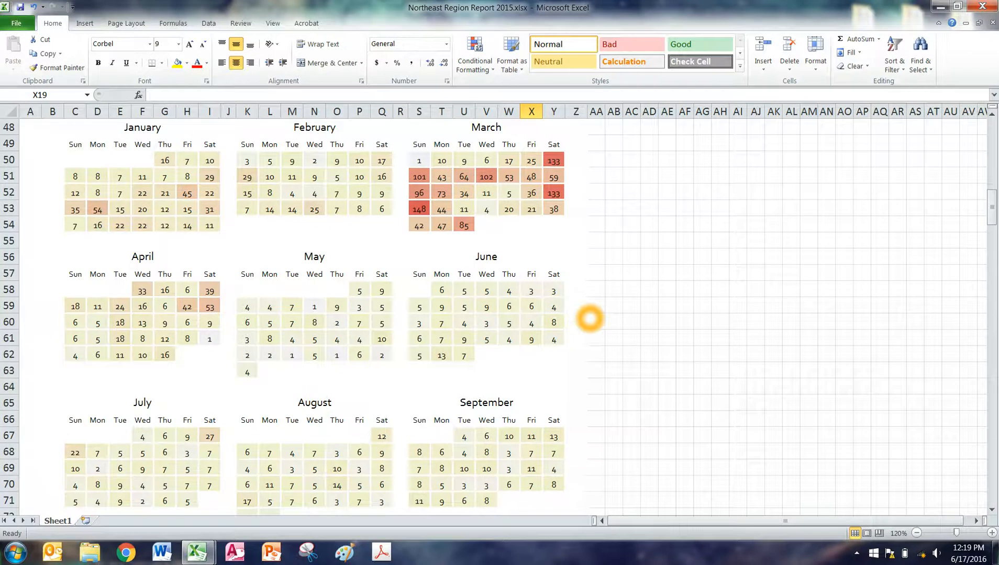
{"action": "scroll", "coordinate": [590, 318], "scroll_direction": "up", "scroll_amount": 1}
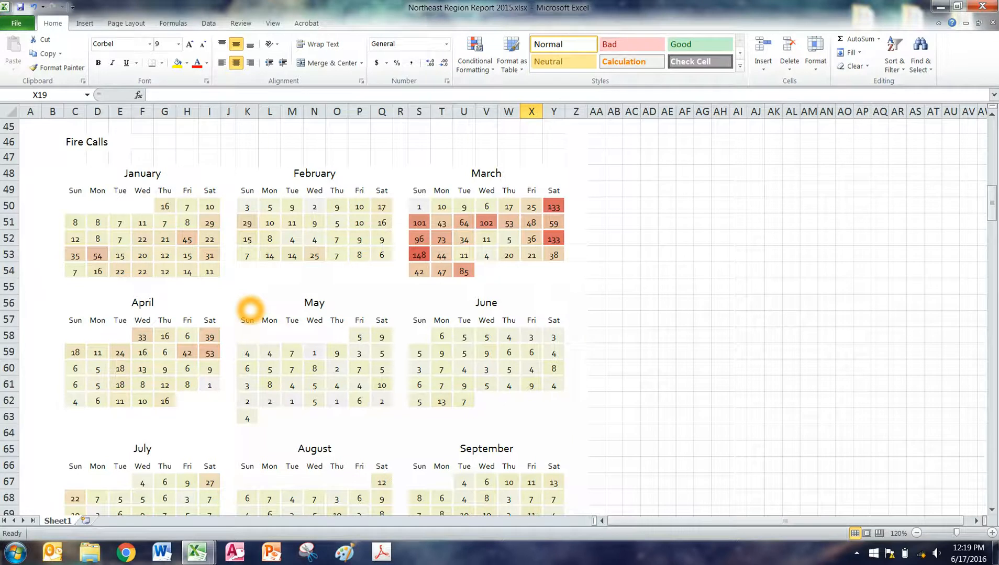
{"action": "left_click", "coordinate": [419, 255]}
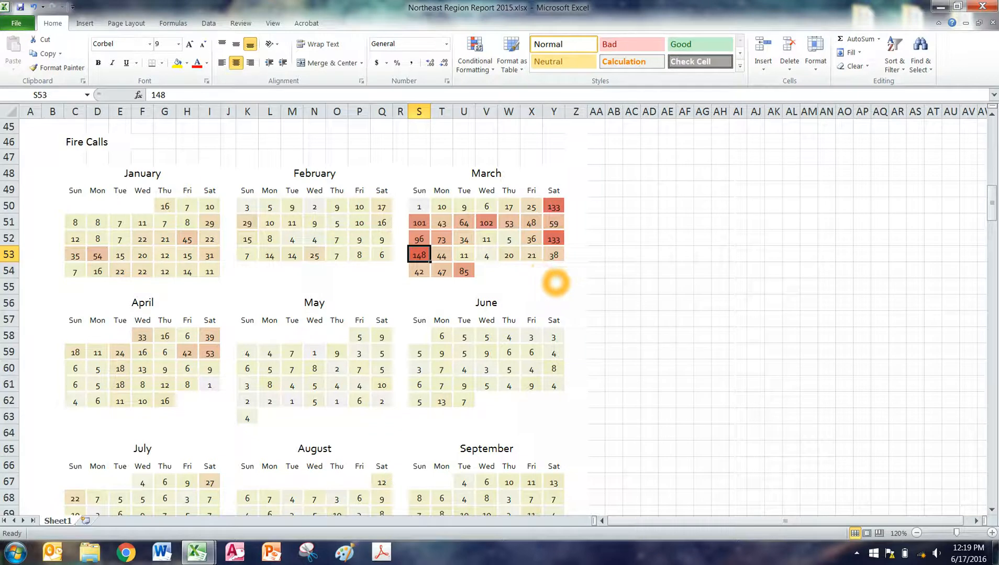
Step: Switch to the Book1 workbook and show its Raw Data sheet
{"action": "mouse_move", "coordinate": [197, 552]}
{"action": "left_click", "coordinate": [157, 500]}
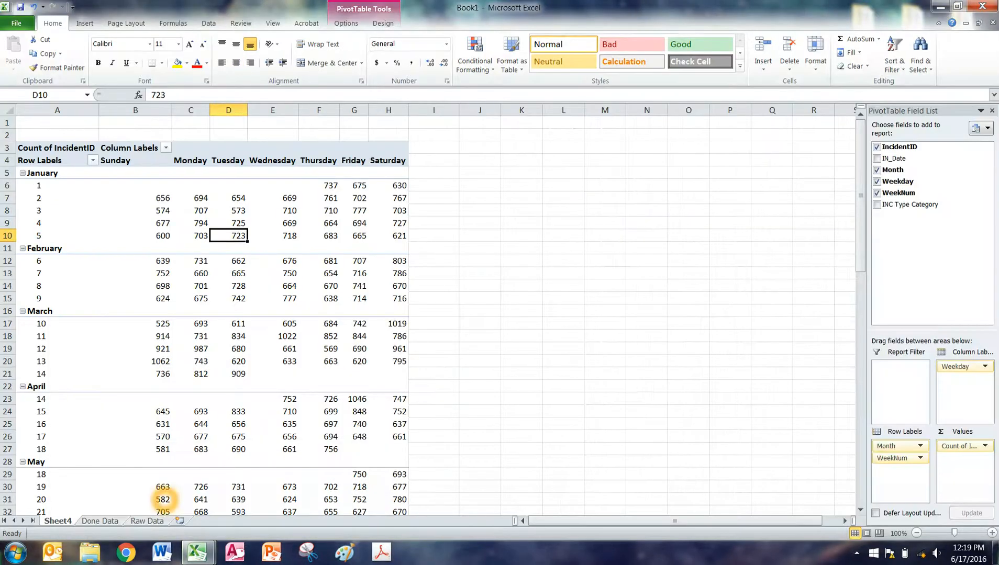
{"action": "left_click", "coordinate": [149, 521]}
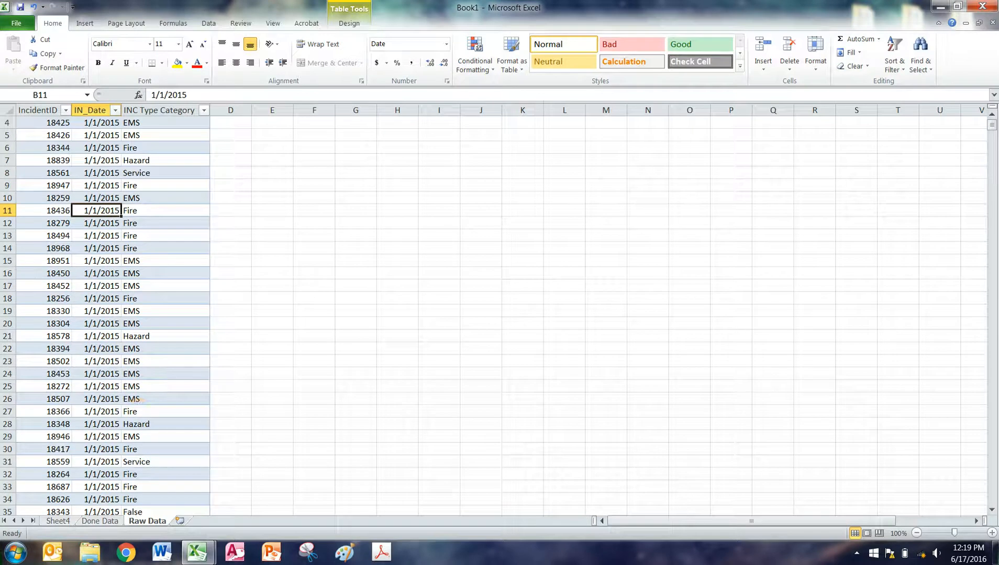
Step: Examine the IncidentID, IN_Date and INC Type Category columns of the raw data table and look through its records
{"action": "left_click", "coordinate": [157, 160]}
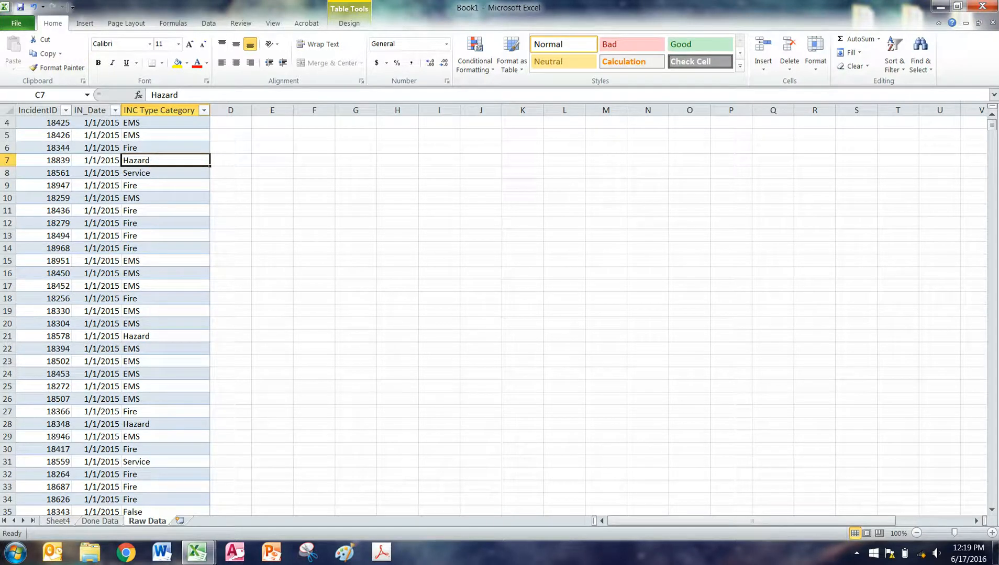
{"action": "left_click", "coordinate": [92, 111]}
{"action": "left_click", "coordinate": [99, 198]}
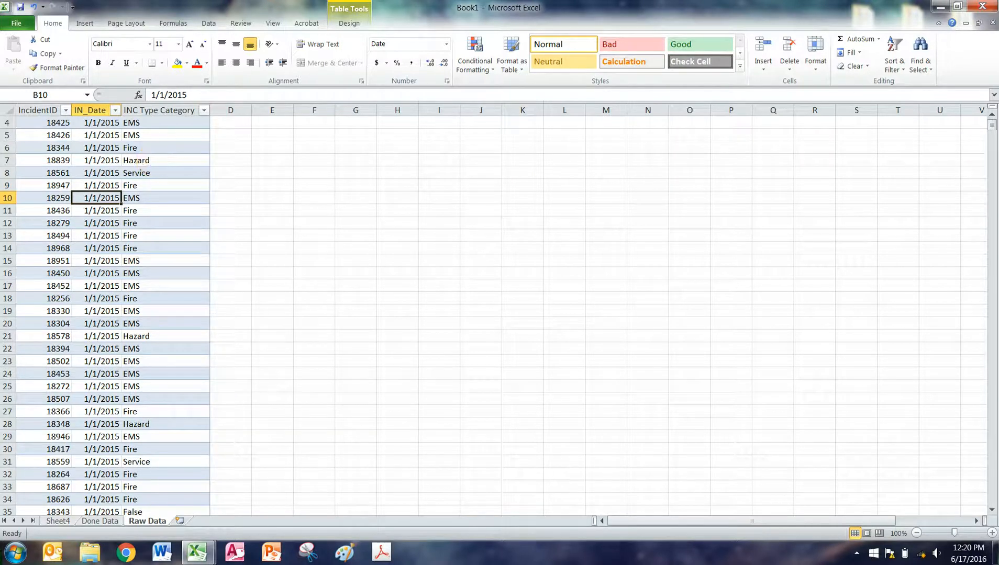
{"action": "left_click", "coordinate": [154, 134]}
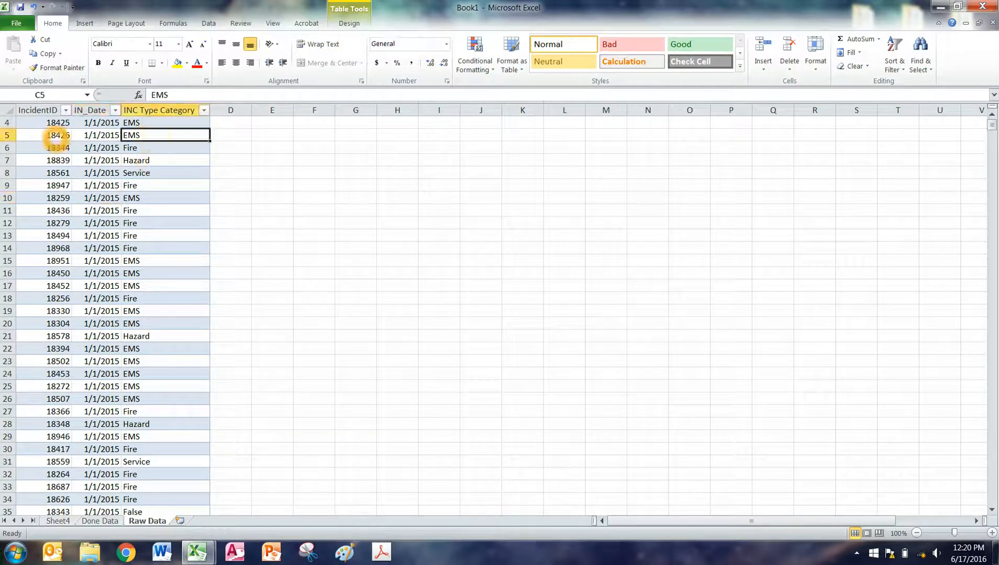
{"action": "left_click", "coordinate": [137, 117]}
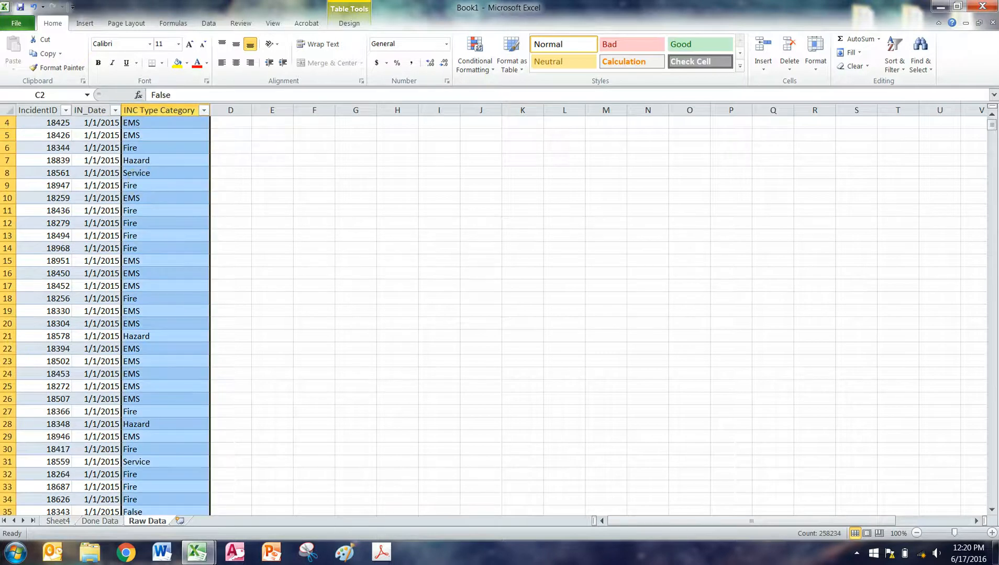
{"action": "left_click", "coordinate": [153, 244]}
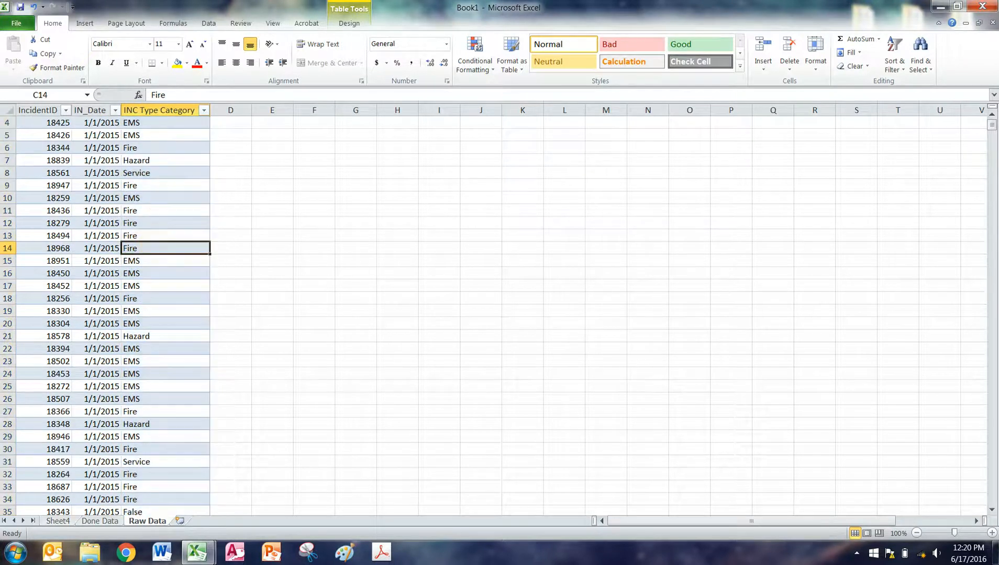
{"action": "left_click", "coordinate": [93, 114]}
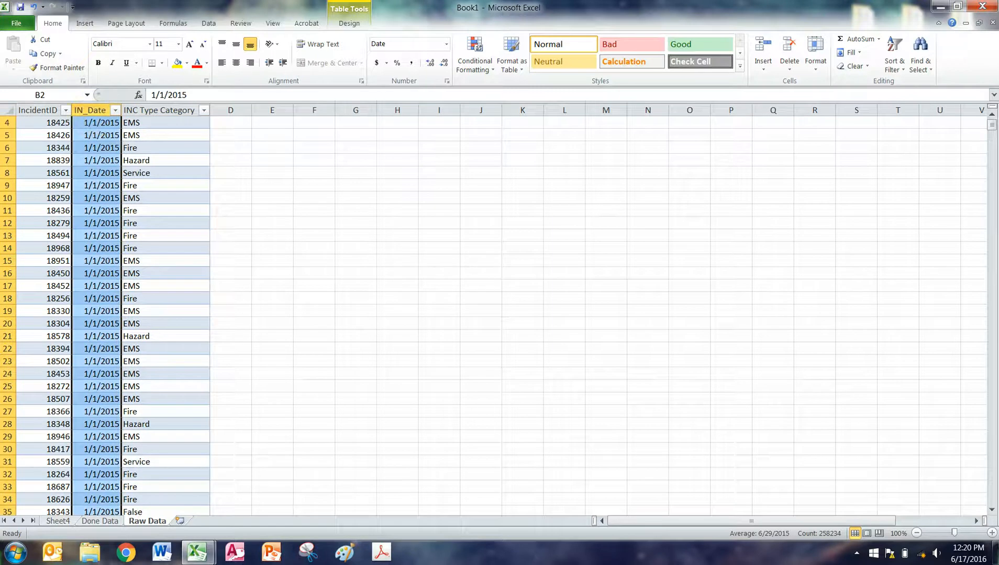
{"action": "left_click", "coordinate": [39, 111]}
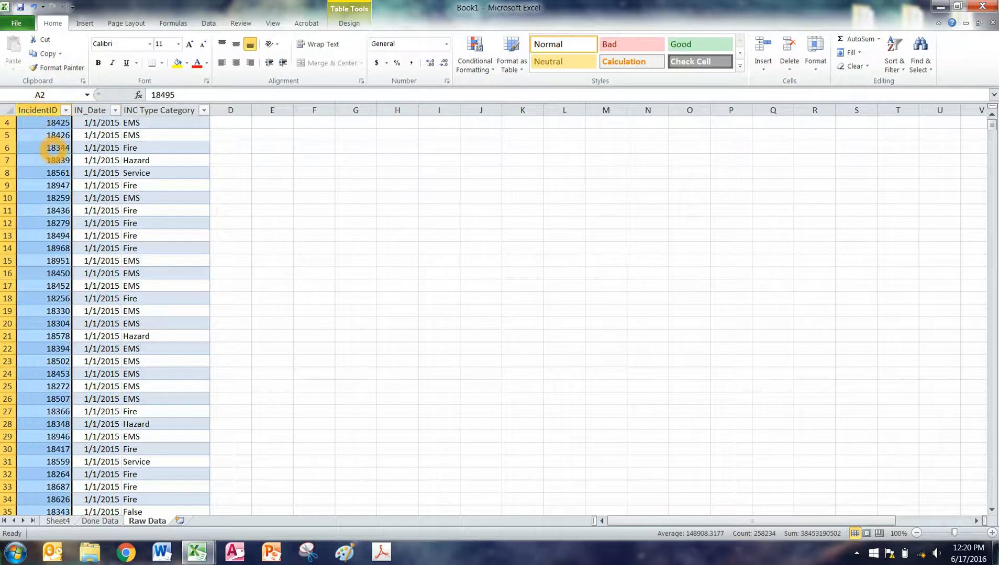
{"action": "left_click", "coordinate": [56, 148]}
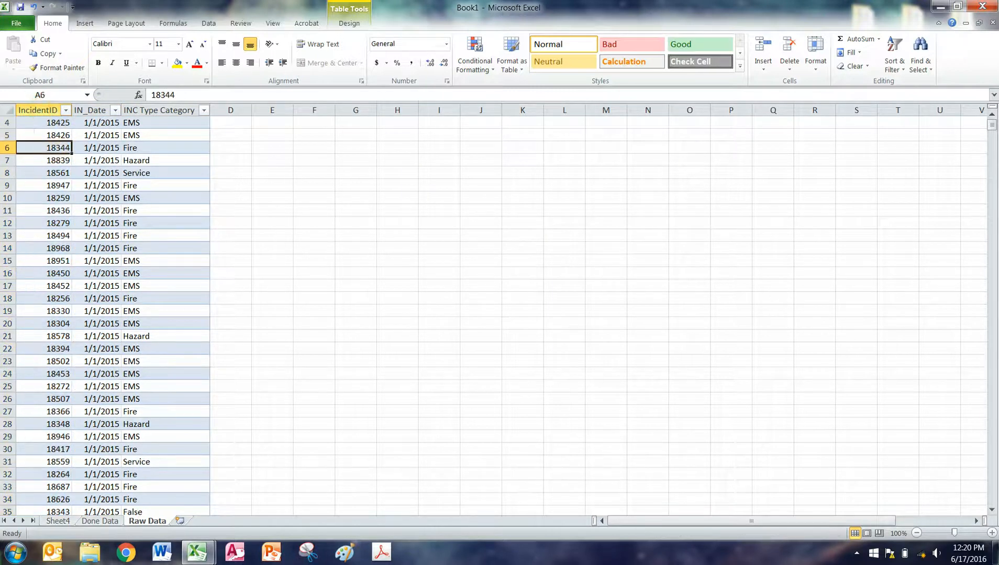
{"action": "left_click", "coordinate": [42, 113]}
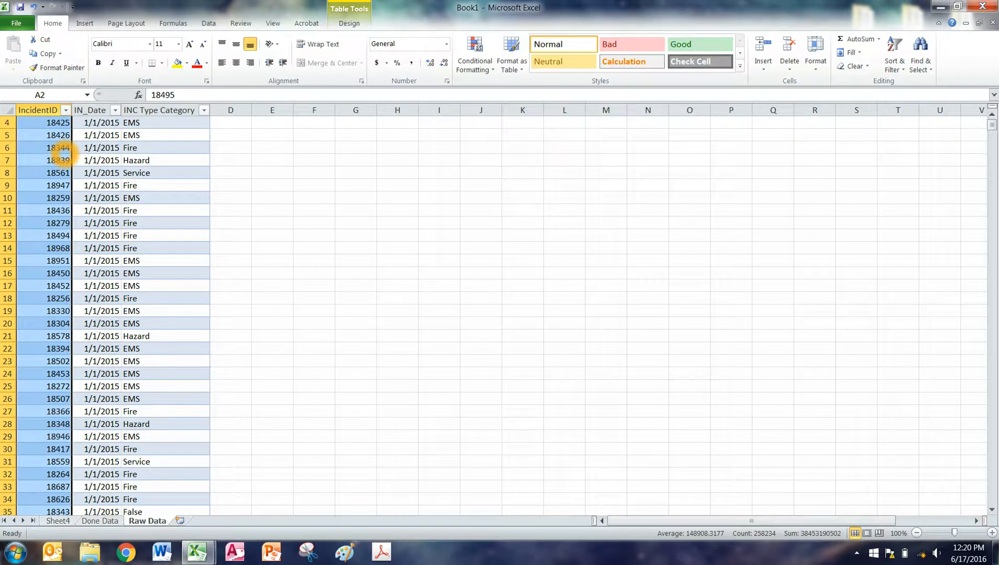
{"action": "scroll", "coordinate": [60, 152], "scroll_direction": "down", "scroll_amount": 4}
{"action": "scroll", "coordinate": [39, 214], "scroll_direction": "down", "scroll_amount": 20}
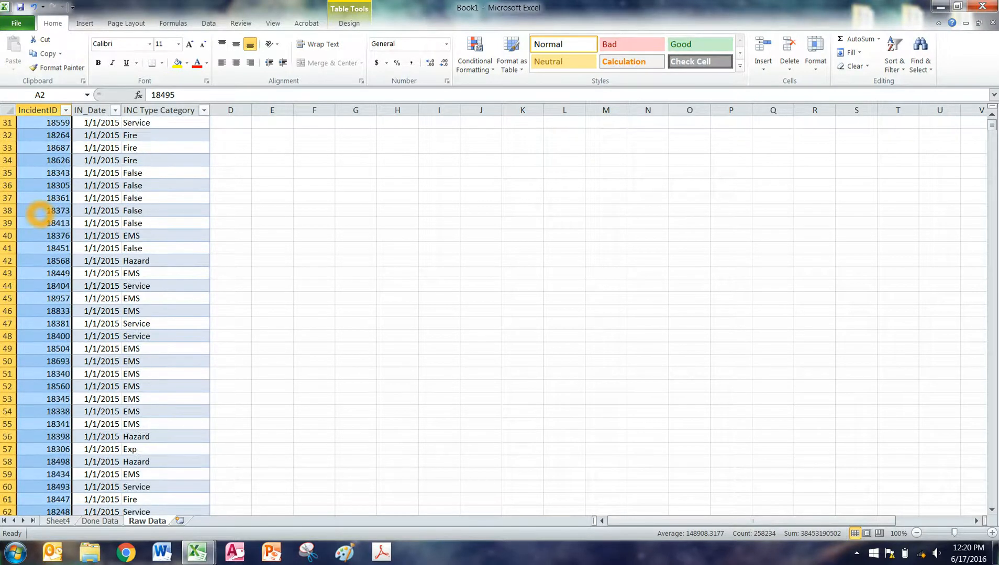
{"action": "scroll", "coordinate": [39, 213], "scroll_direction": "down", "scroll_amount": 20}
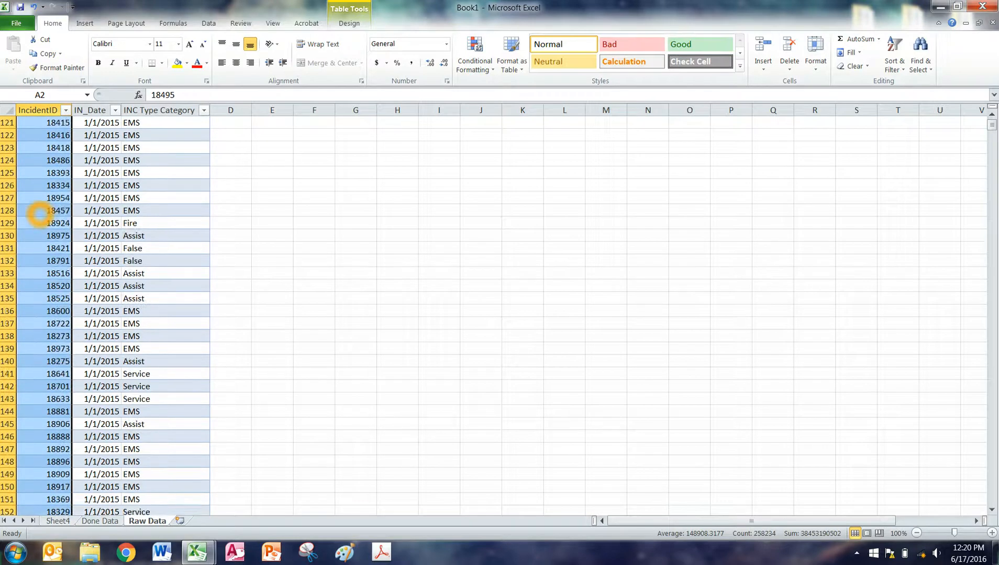
{"action": "left_click", "coordinate": [39, 210]}
{"action": "scroll", "coordinate": [107, 209], "scroll_direction": "up", "scroll_amount": 20}
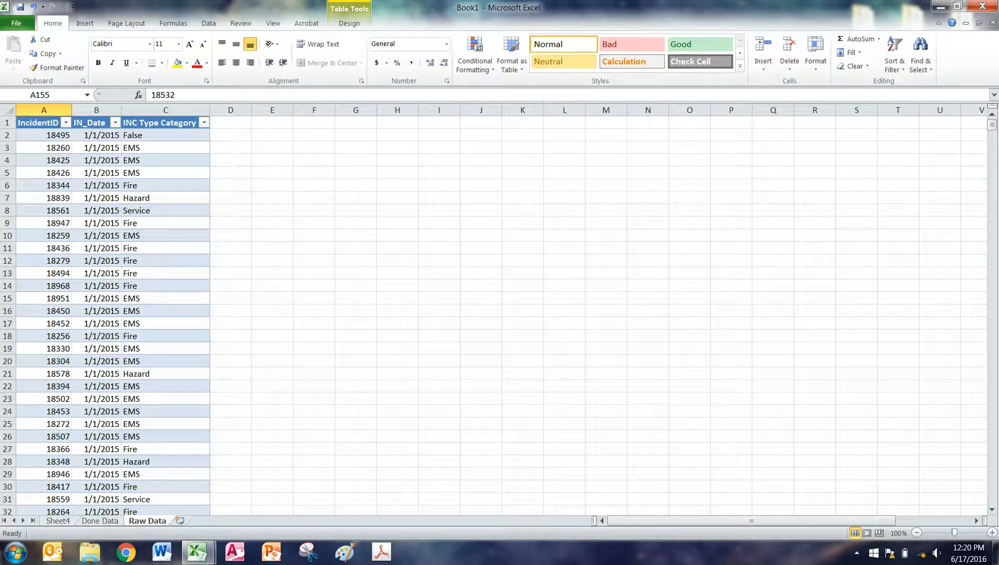
{"action": "left_click", "coordinate": [110, 198]}
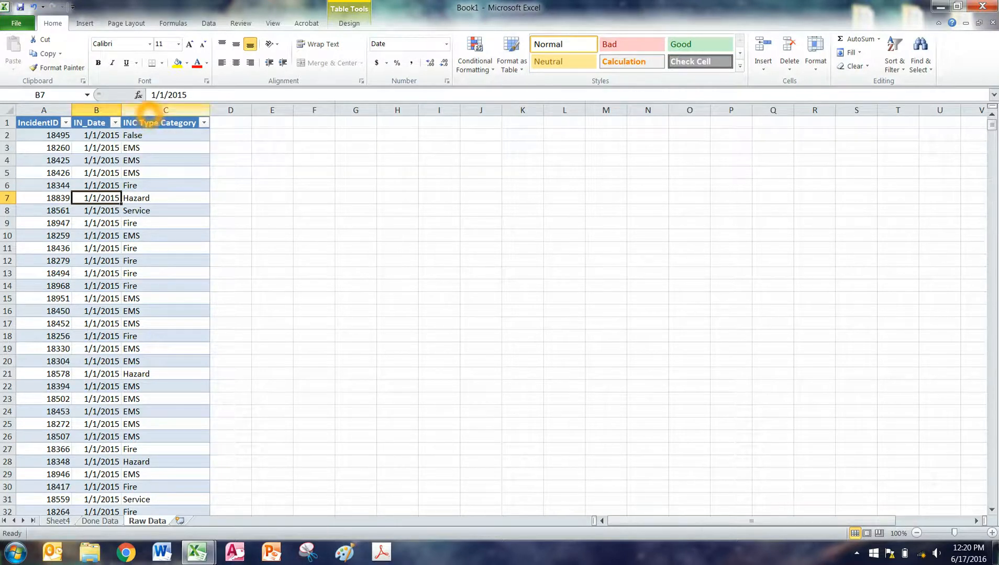
Step: Insert four empty table columns between IN_Date and INC Type Category
{"action": "right_click", "coordinate": [148, 109]}
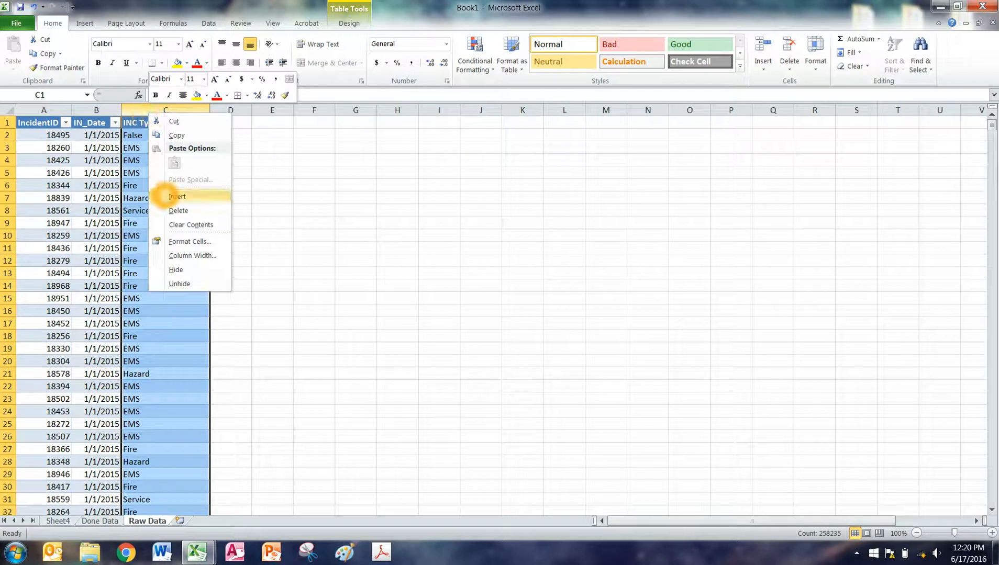
{"action": "left_click", "coordinate": [164, 199]}
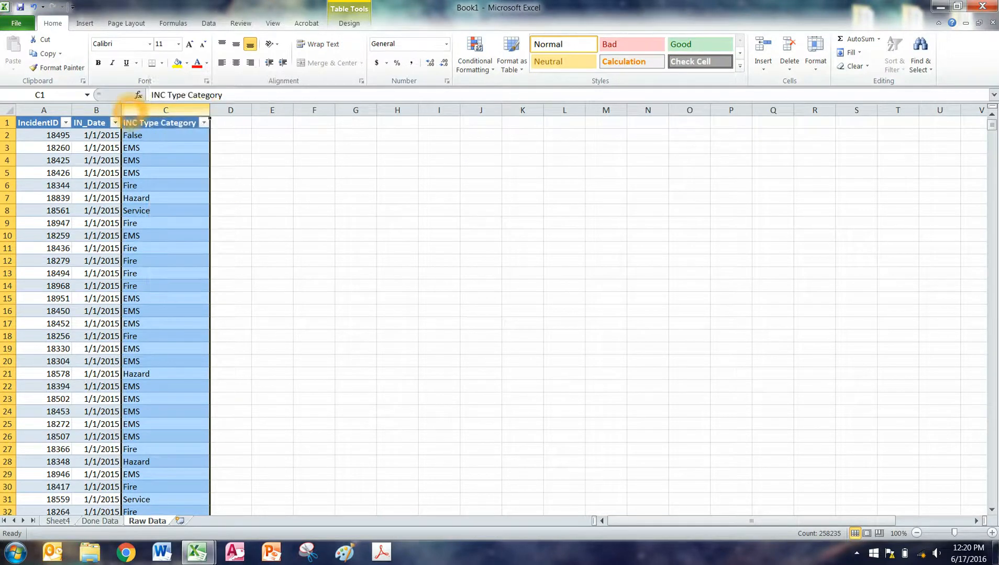
{"action": "right_click", "coordinate": [130, 111]}
{"action": "left_click", "coordinate": [145, 194]}
{"action": "right_click", "coordinate": [131, 109]}
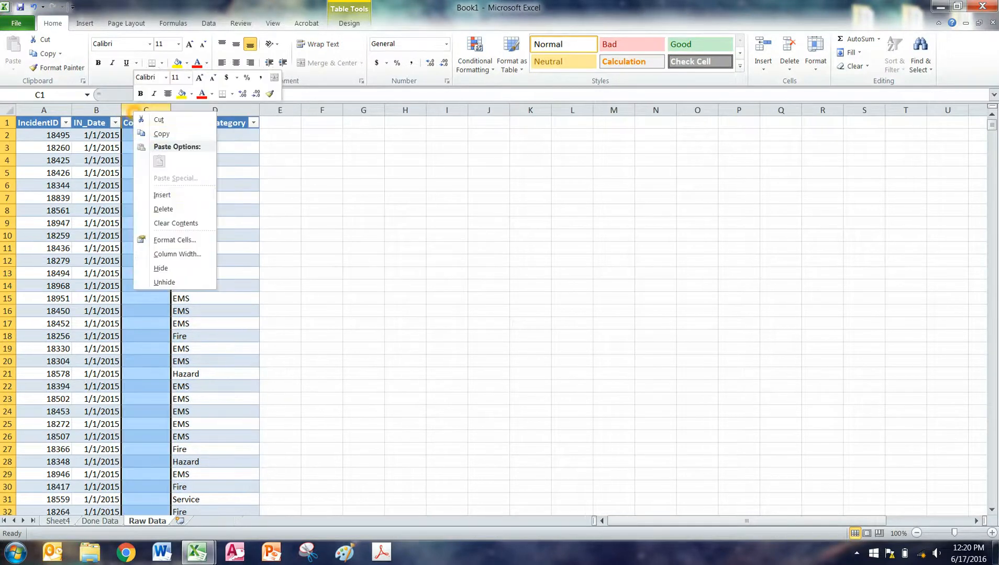
{"action": "left_click", "coordinate": [145, 197]}
{"action": "right_click", "coordinate": [130, 111]}
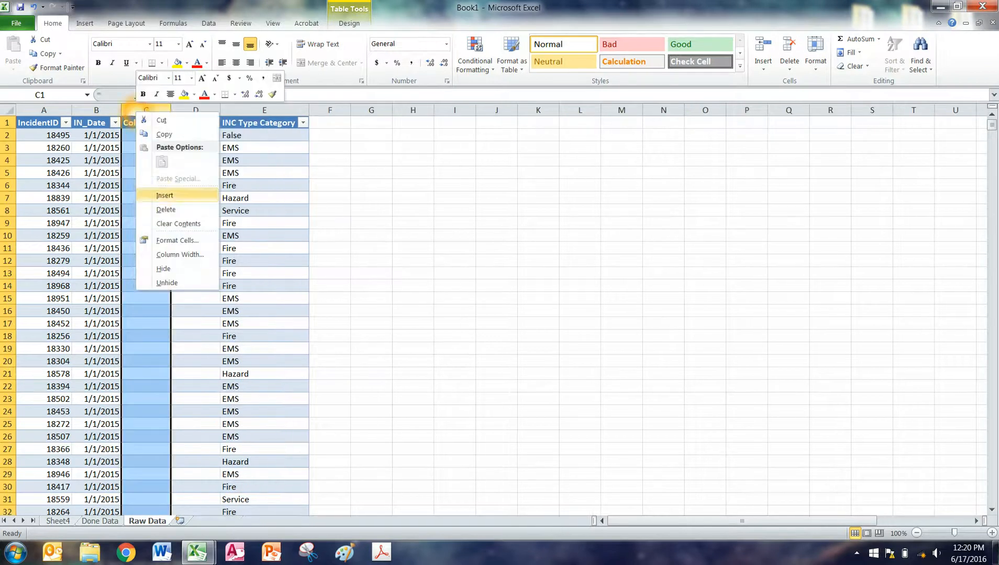
{"action": "left_click", "coordinate": [160, 194]}
{"action": "right_click", "coordinate": [143, 111]}
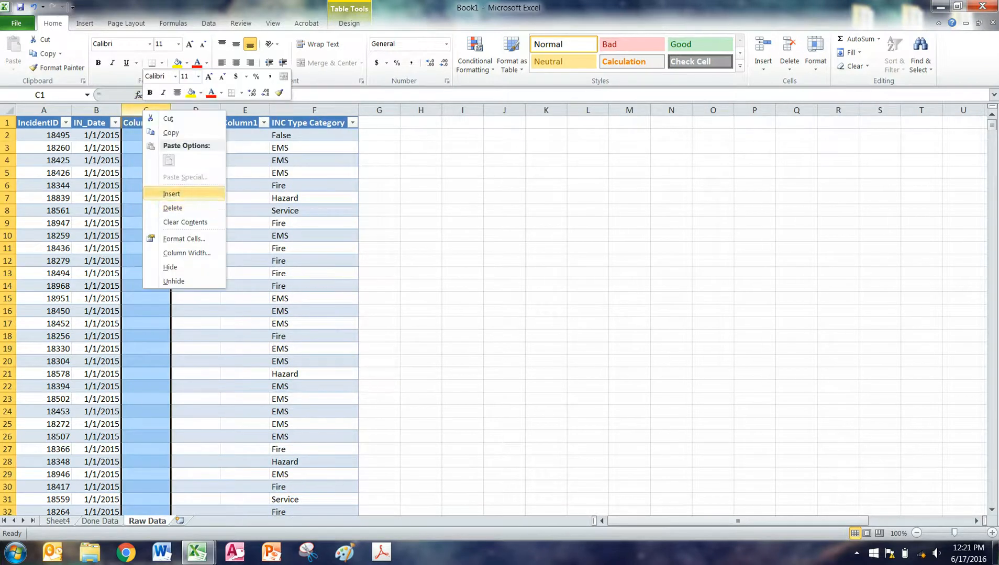
{"action": "left_click", "coordinate": [172, 194]}
Step: Name the four new column headers Year, Month, Weekday and WeekNum, starting in C1
{"action": "left_click", "coordinate": [145, 138]}
{"action": "left_click", "coordinate": [152, 110]}
{"action": "left_click", "coordinate": [135, 125]}
{"action": "type", "text": "Year"}
{"action": "key", "text": "Tab"}
{"action": "type", "text": "Month"}
{"action": "key", "text": "Tab"}
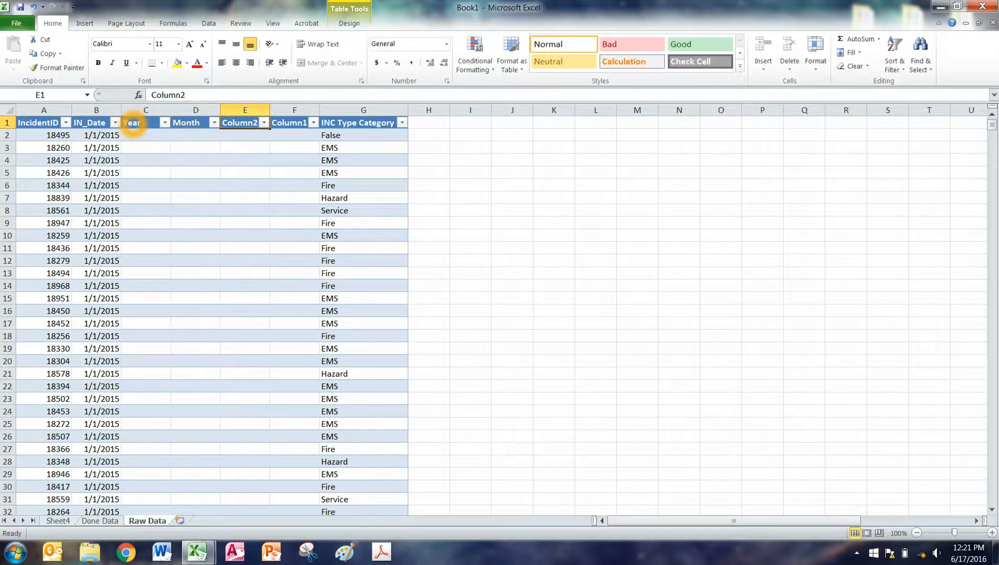
{"action": "type", "text": "Weekday"}
{"action": "key", "text": "Tab"}
{"action": "type", "text": "WeekNum"}
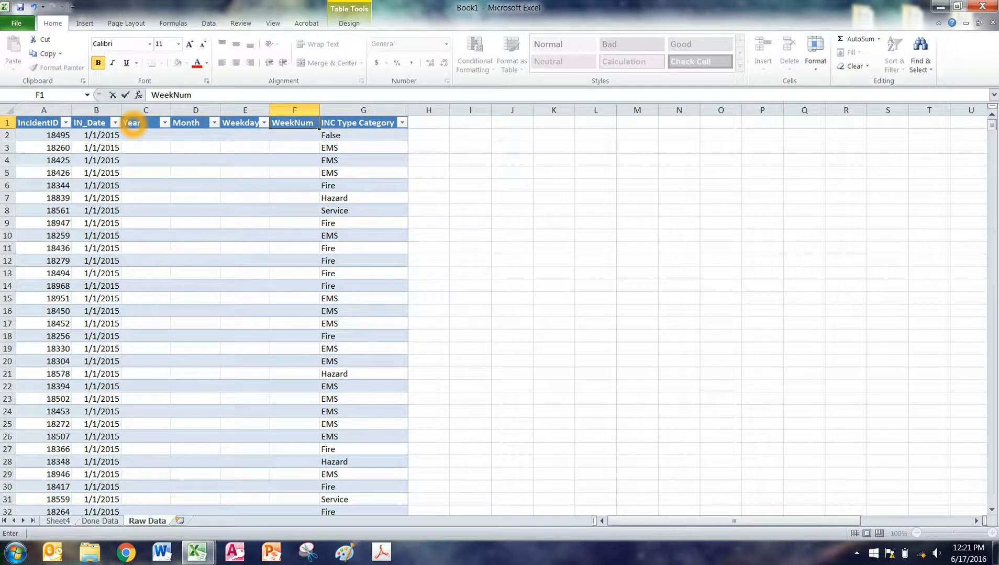
{"action": "left_click", "coordinate": [163, 133]}
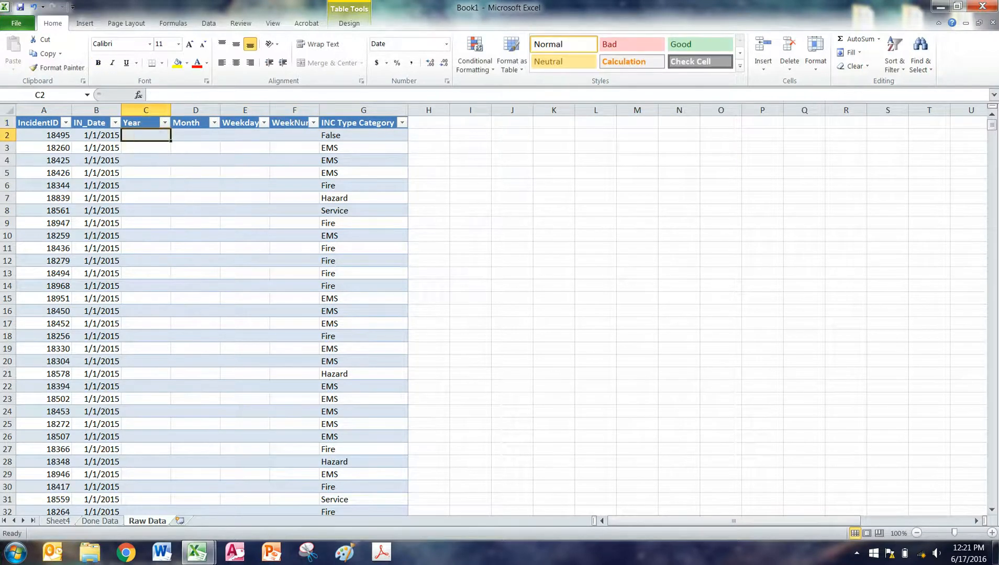
Step: Fill the Year column from C2 with the formula =TEXT([@[IN_Date]], "yyyy") and check the filled rows
{"action": "left_click", "coordinate": [107, 134]}
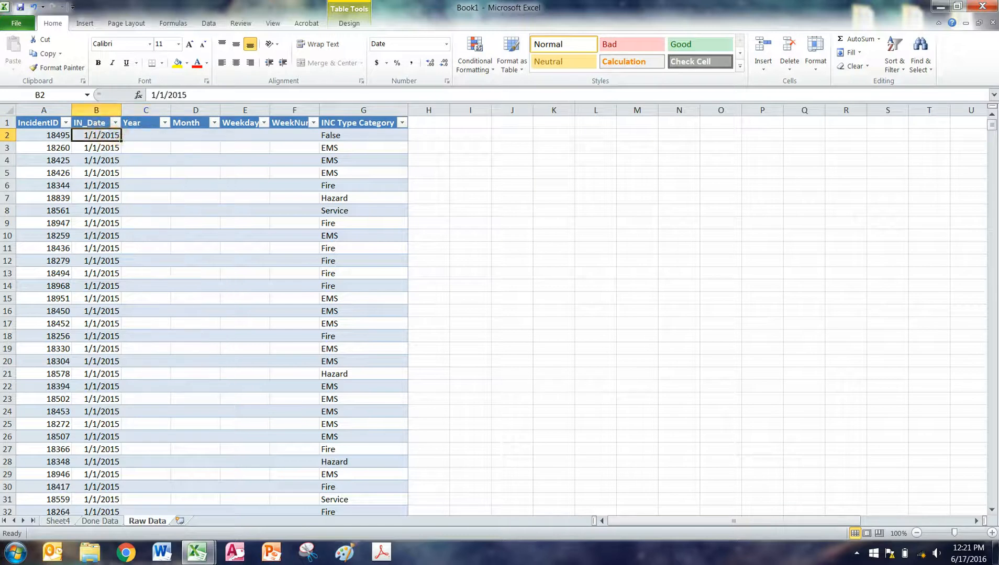
{"action": "left_click", "coordinate": [150, 135]}
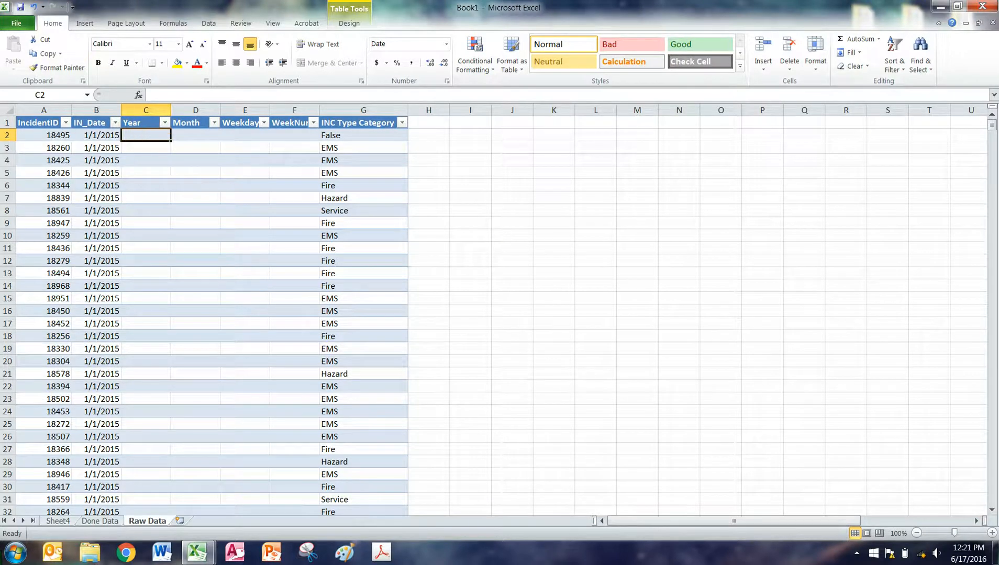
{"action": "type", "text": "=text("}
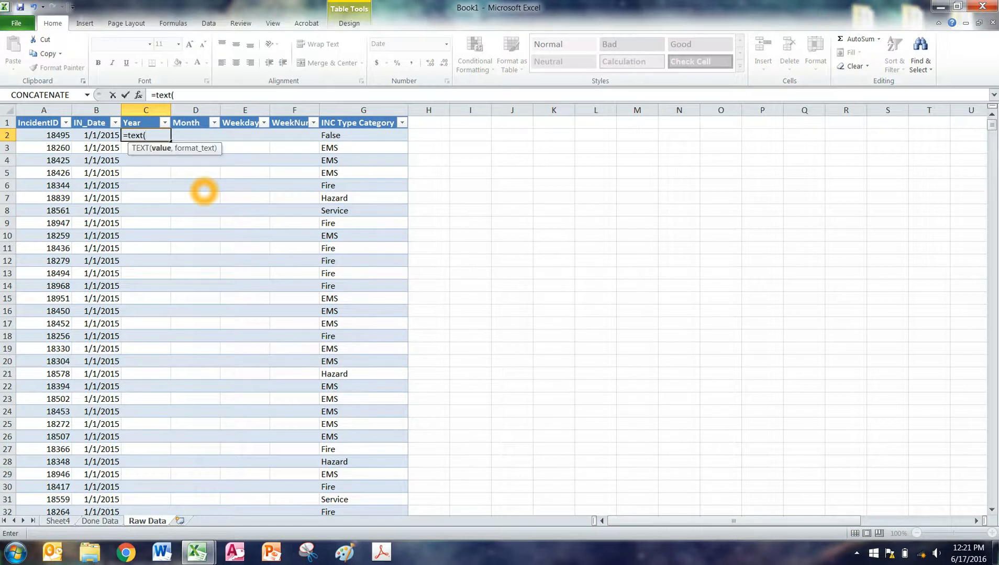
{"action": "left_click", "coordinate": [94, 136]}
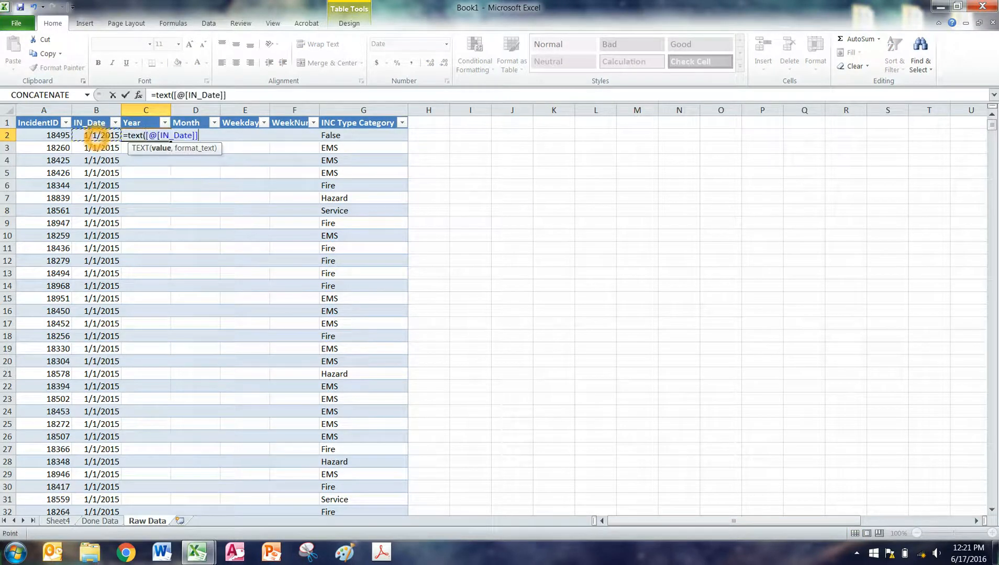
{"action": "type", "text": ", \"yyyy\""}
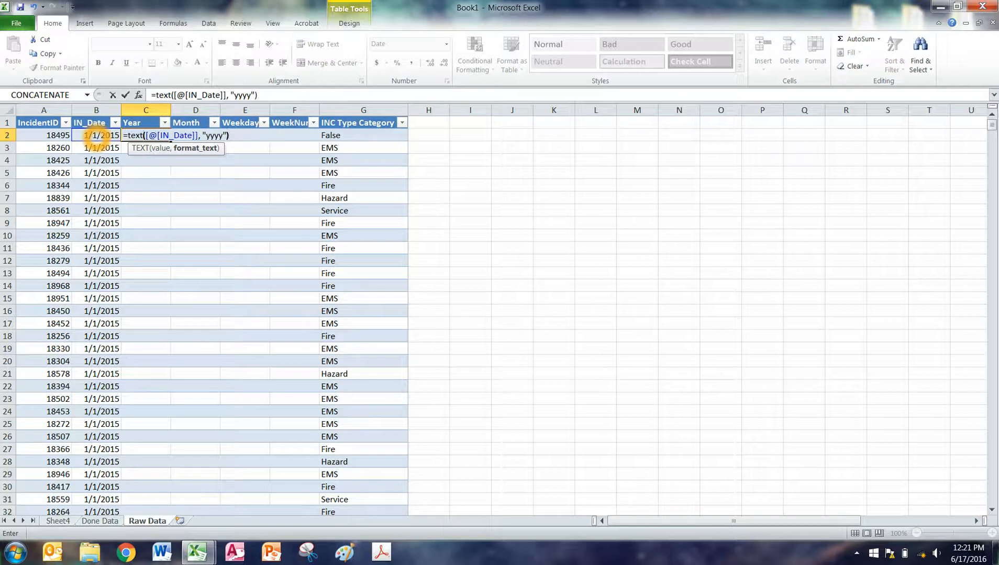
{"action": "type", "text": ")"}
{"action": "key", "text": "Return"}
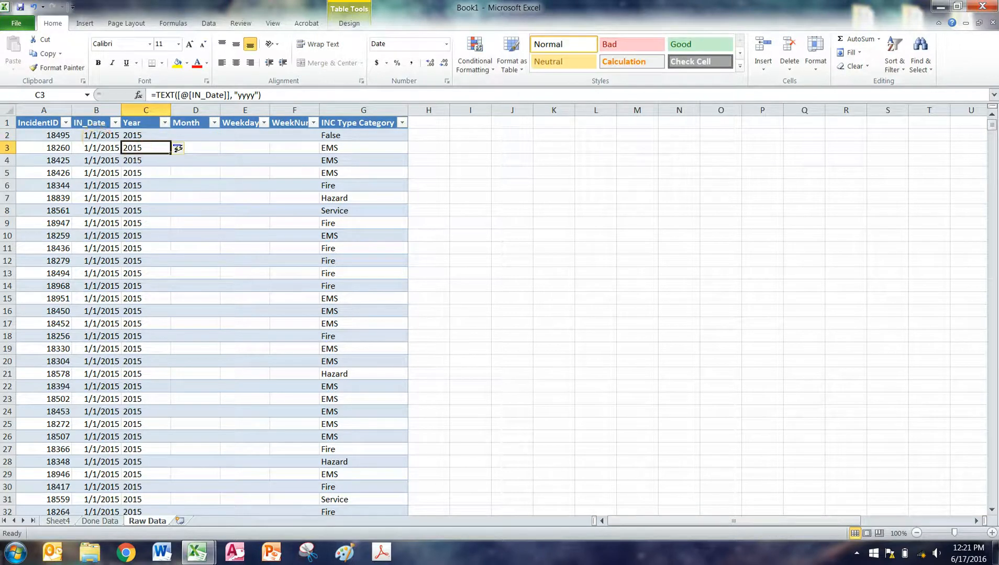
{"action": "scroll", "coordinate": [156, 201], "scroll_direction": "down", "scroll_amount": 4}
{"action": "scroll", "coordinate": [156, 212], "scroll_direction": "up", "scroll_amount": 4}
{"action": "left_click", "coordinate": [149, 133]}
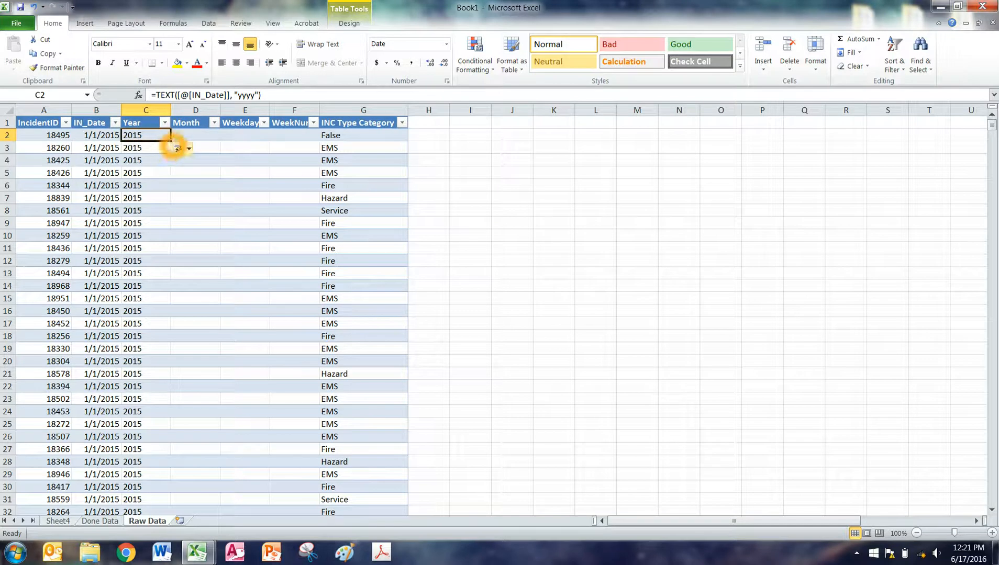
{"action": "left_click", "coordinate": [170, 141]}
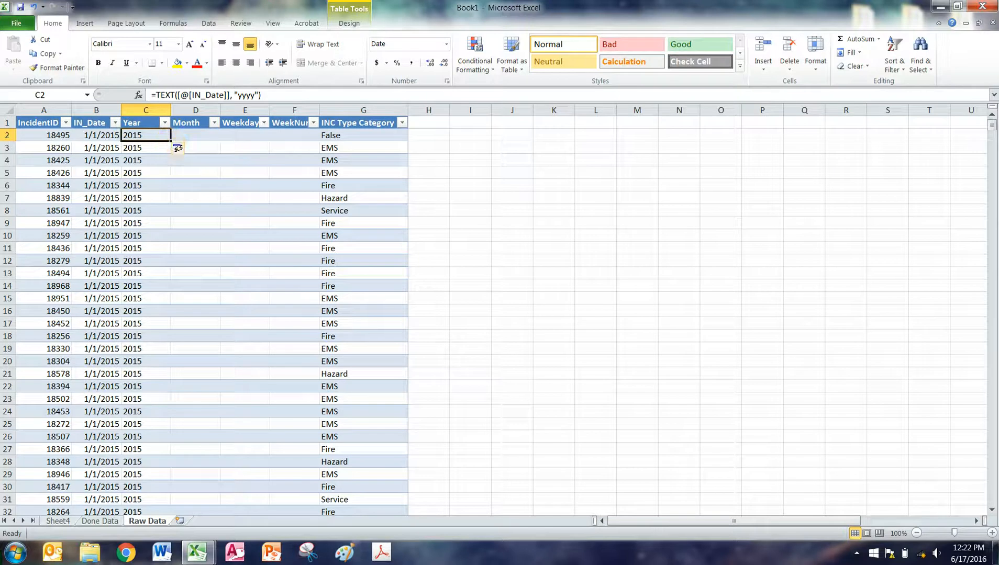
Step: Fill the Month column from D2 with the formula =TEXT([@[IN_Date]], "mmm")
{"action": "left_click", "coordinate": [194, 137]}
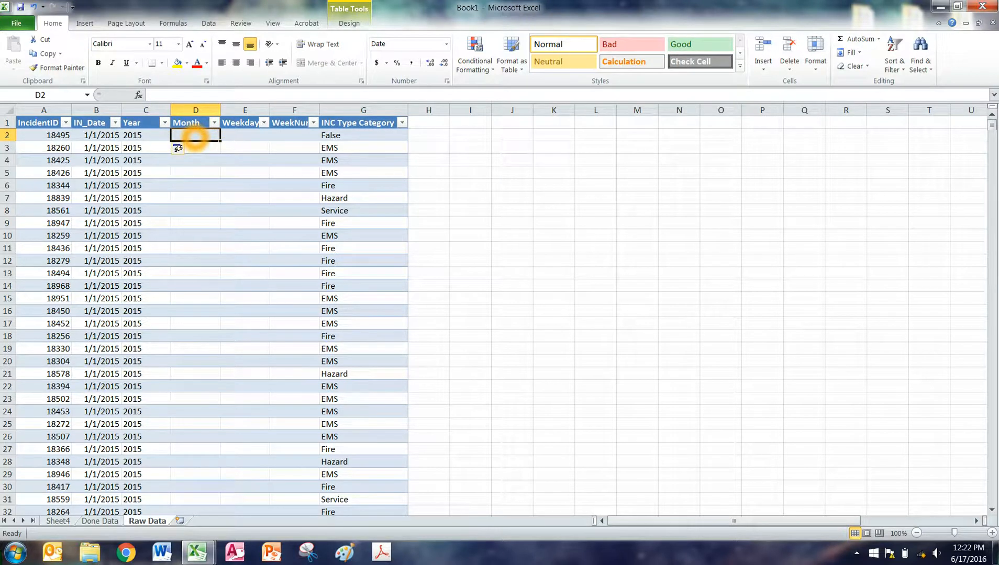
{"action": "type", "text": "=text("}
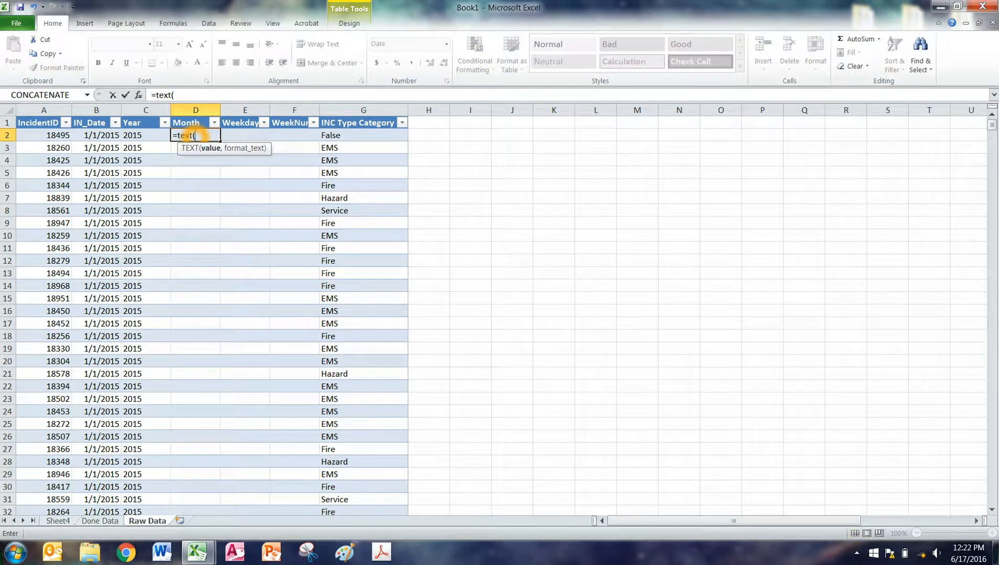
{"action": "left_click", "coordinate": [107, 135]}
{"action": "type", "text": ", \"mmm"}
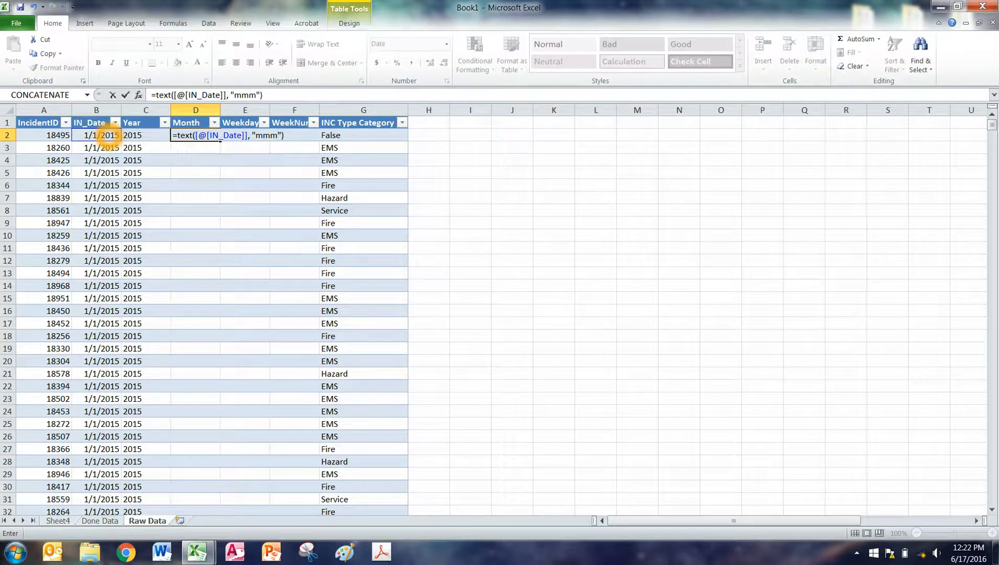
{"action": "key", "text": "Return"}
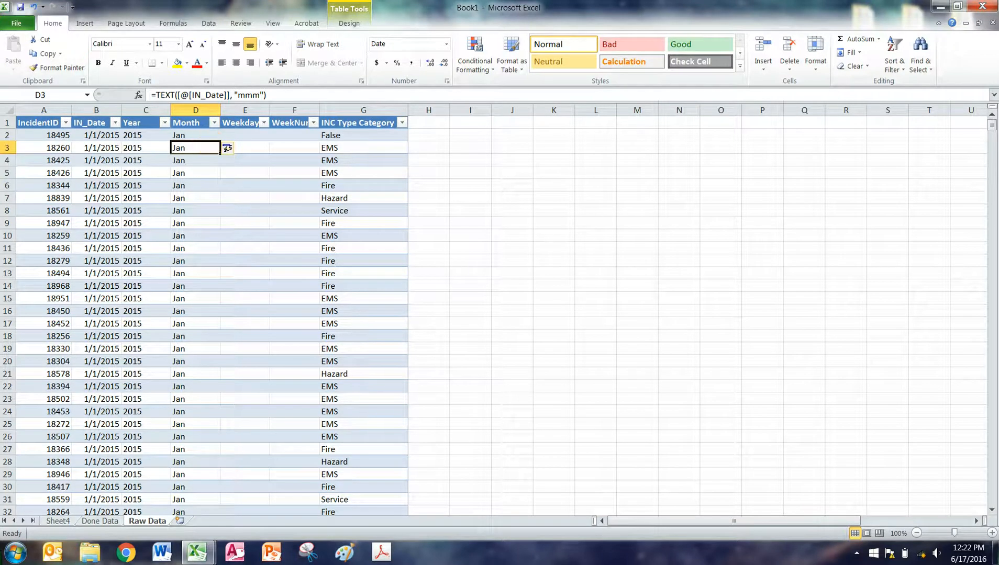
Step: Fill the Weekday column from E2 with the formula =TEXT([@[IN_Date]], "ddd")
{"action": "left_click", "coordinate": [245, 135]}
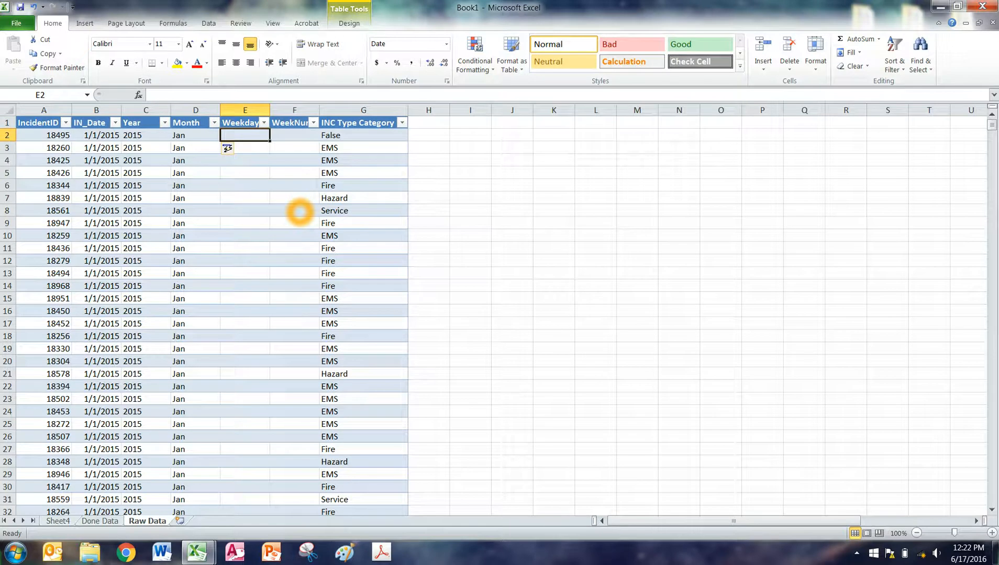
{"action": "type", "text": "="}
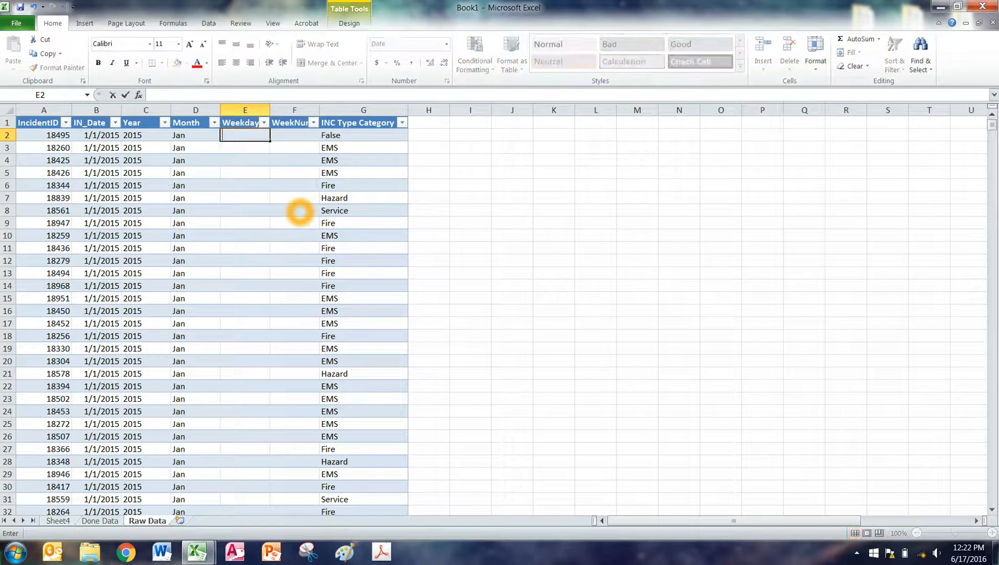
{"action": "type", "text": "text"}
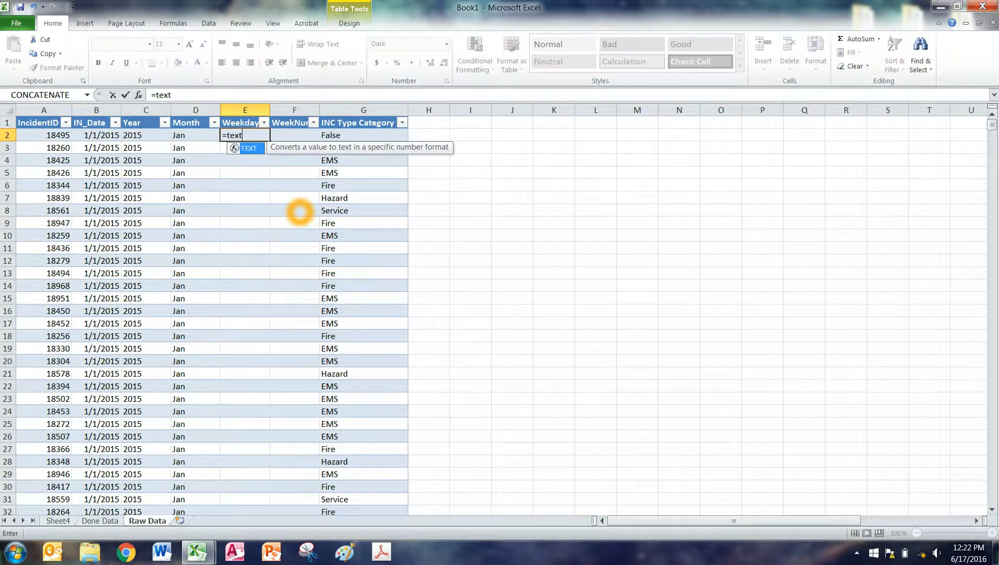
{"action": "type", "text": "("}
{"action": "left_click", "coordinate": [104, 135]}
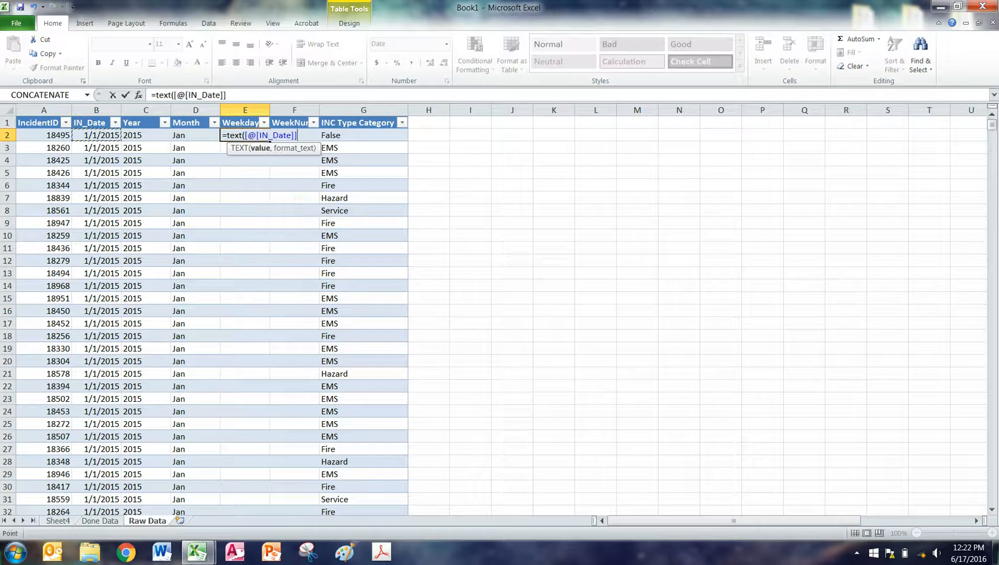
{"action": "type", "text": ","}
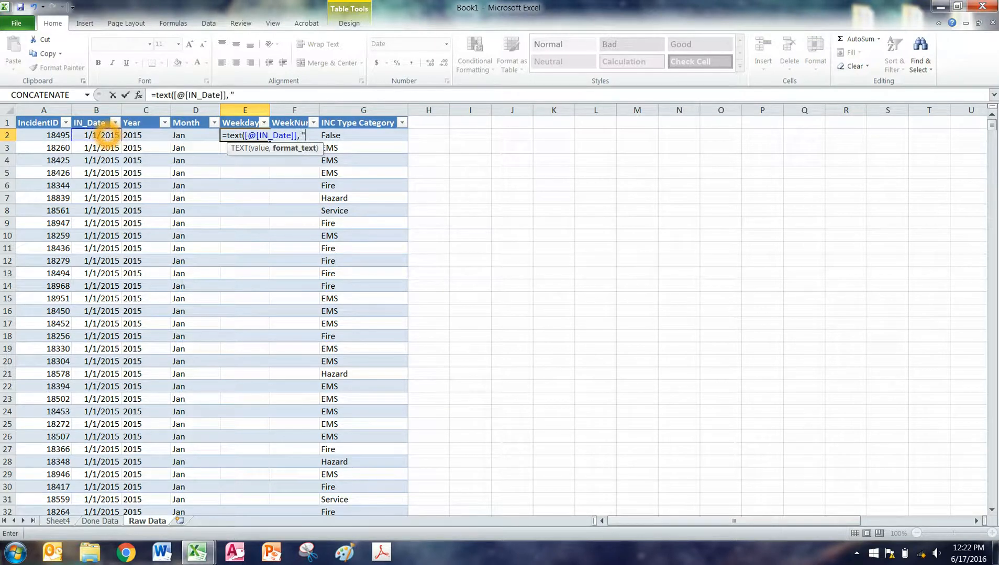
{"action": "type", "text": " \"ddd"}
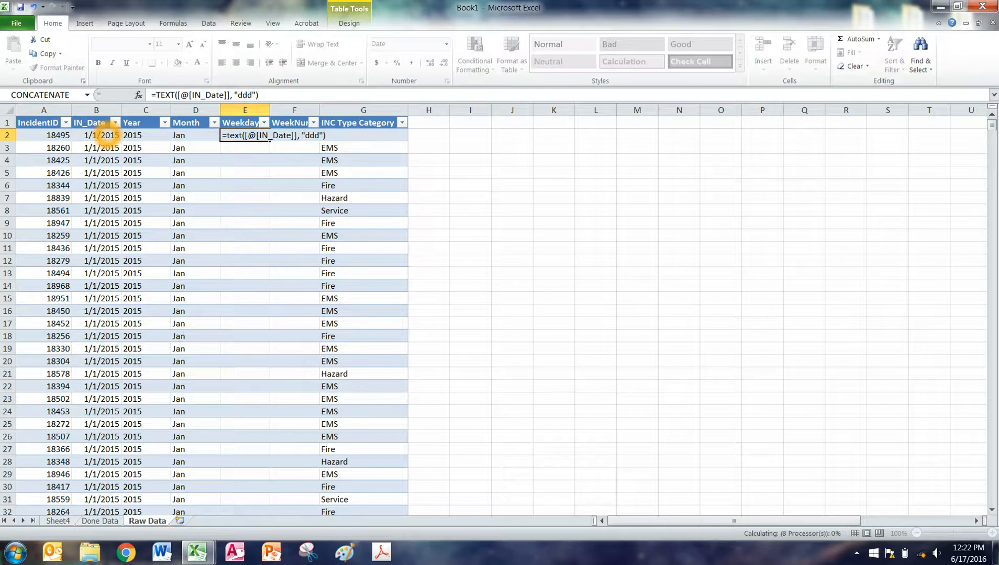
{"action": "key", "text": "Return"}
Step: Fill the WeekNum column from F2 with the formula =WEEKNUM([@[IN_Date]])
{"action": "left_click", "coordinate": [291, 136]}
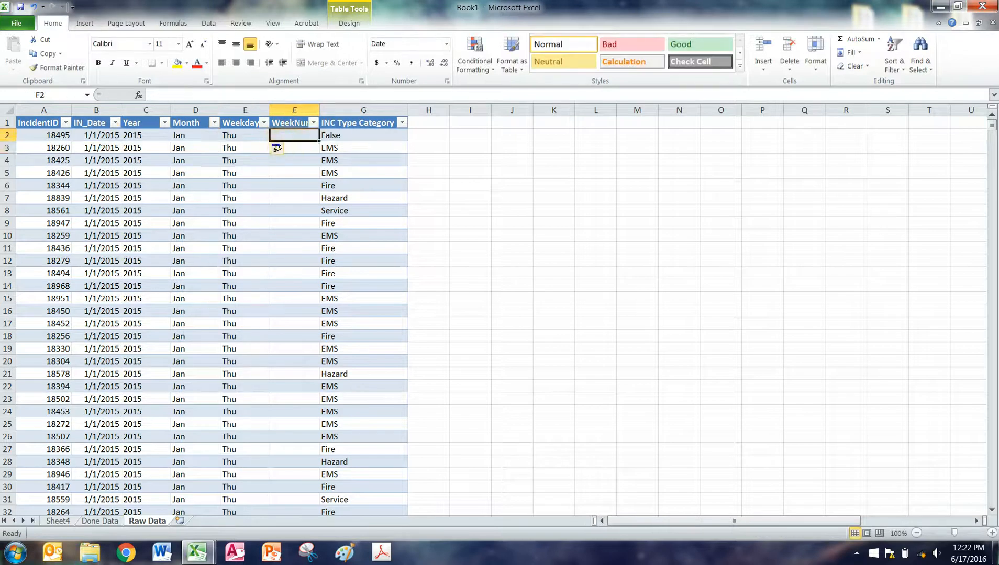
{"action": "type", "text": "="}
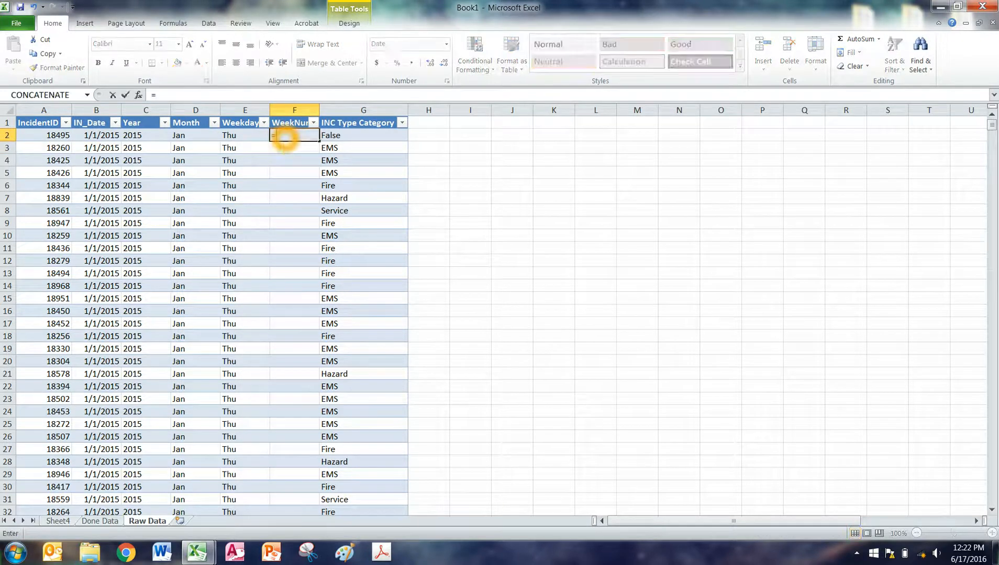
{"action": "type", "text": "week"}
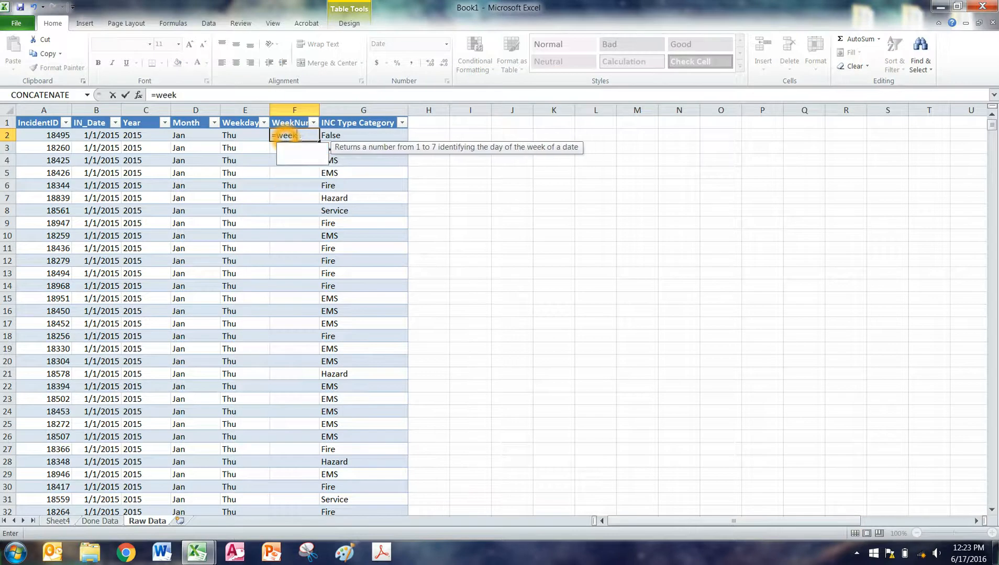
{"action": "type", "text": "num"}
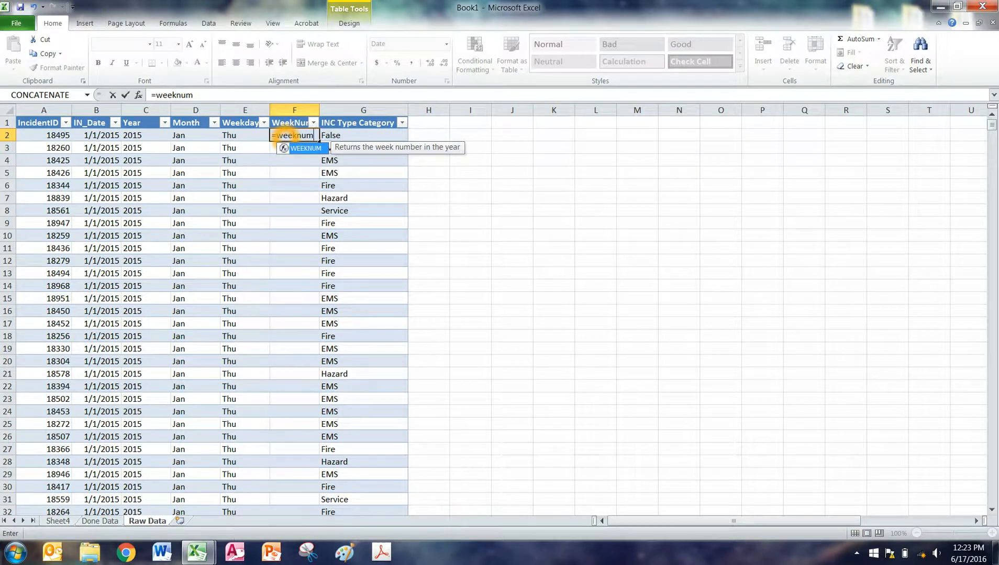
{"action": "type", "text": "("}
{"action": "left_click", "coordinate": [87, 138]}
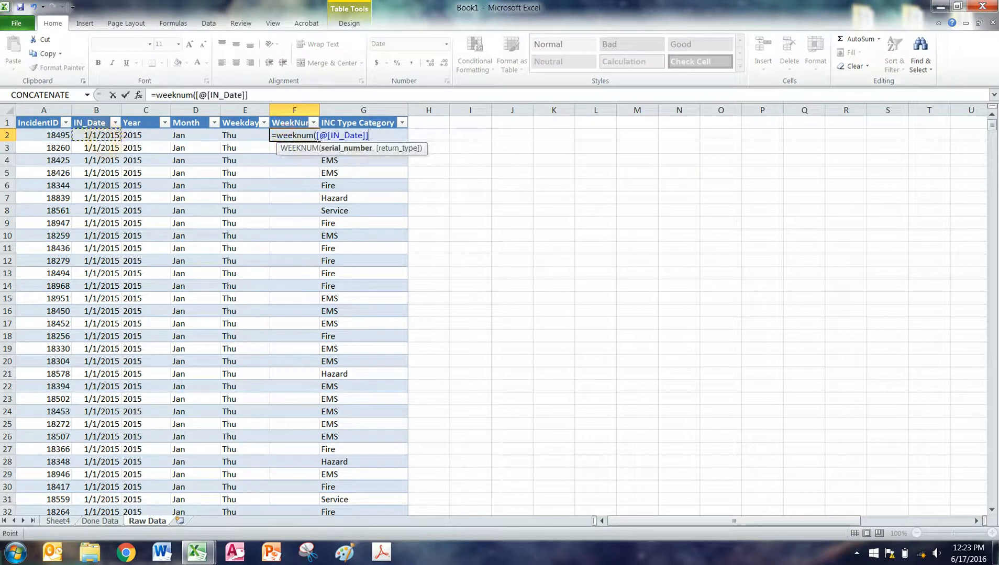
{"action": "type", "text": ")"}
{"action": "key", "text": "Return"}
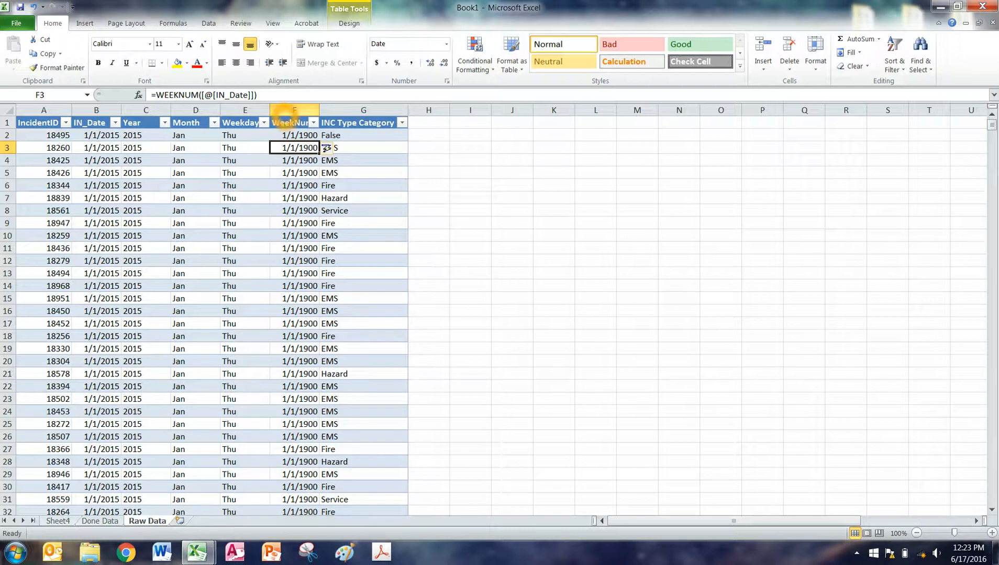
Step: Format the whole WeekNum column as Number with 0 decimal places and check the rows
{"action": "right_click", "coordinate": [286, 111]}
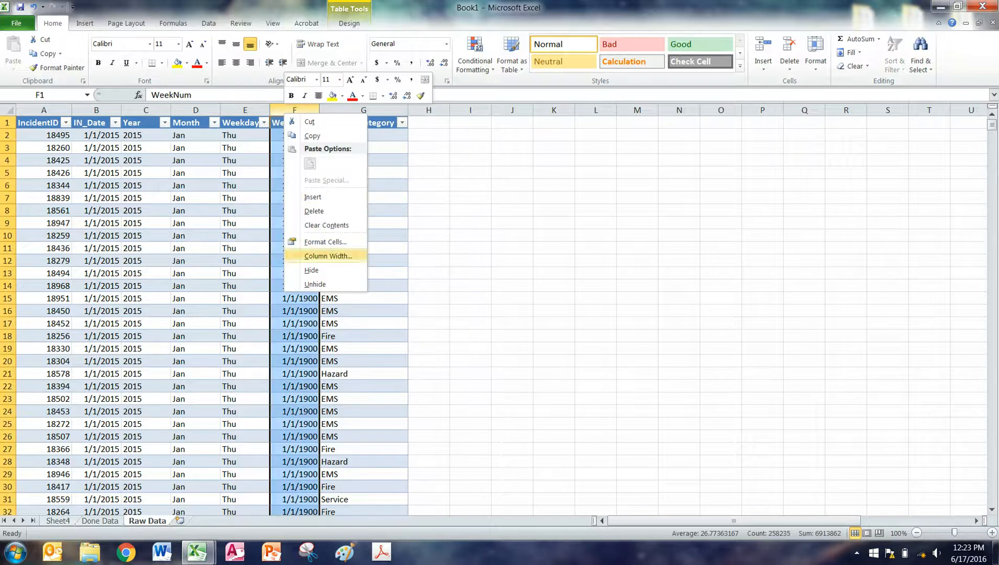
{"action": "left_click", "coordinate": [325, 242]}
{"action": "left_click", "coordinate": [179, 155]}
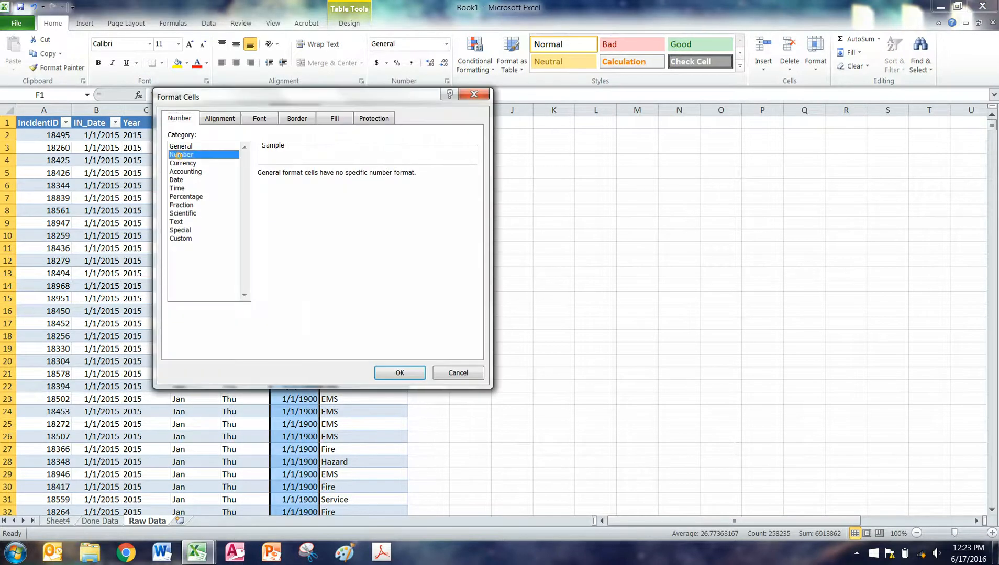
{"action": "left_click", "coordinate": [346, 178]}
{"action": "left_click", "coordinate": [345, 178]}
{"action": "left_click", "coordinate": [398, 372]}
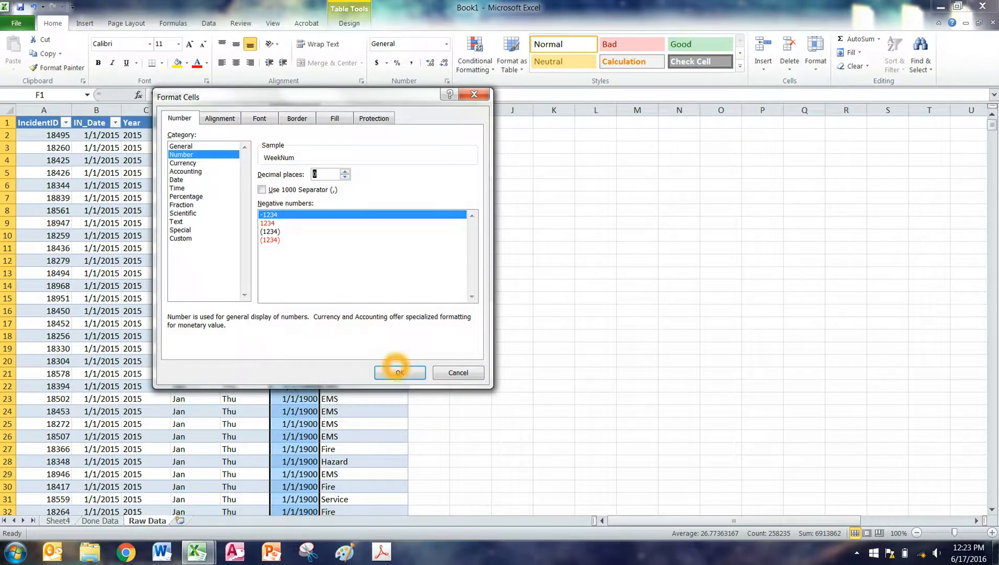
{"action": "left_click", "coordinate": [316, 324]}
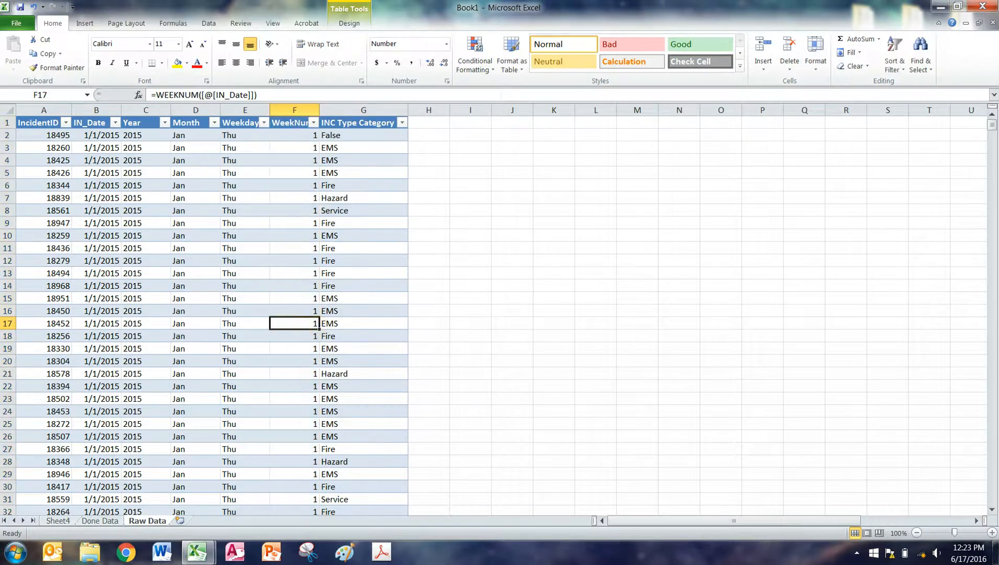
{"action": "mouse_move", "coordinate": [991, 125]}
{"action": "left_mouse_down"}
{"action": "mouse_move", "coordinate": [991, 492]}
{"action": "mouse_move", "coordinate": [992, 125]}
{"action": "left_mouse_up"}
Step: Create a PivotTable from the raw data table on a new worksheet
{"action": "left_click", "coordinate": [247, 325]}
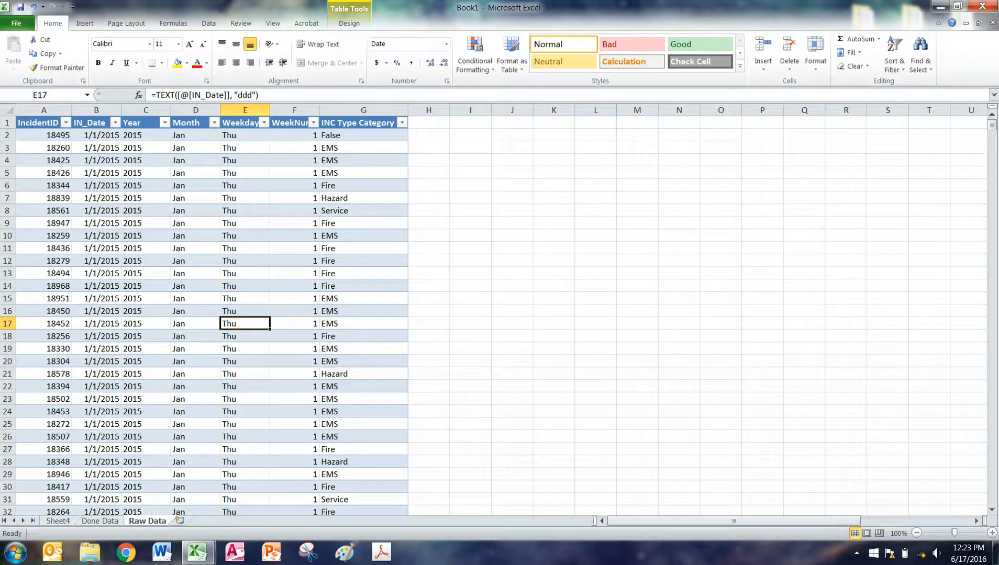
{"action": "left_click", "coordinate": [85, 23]}
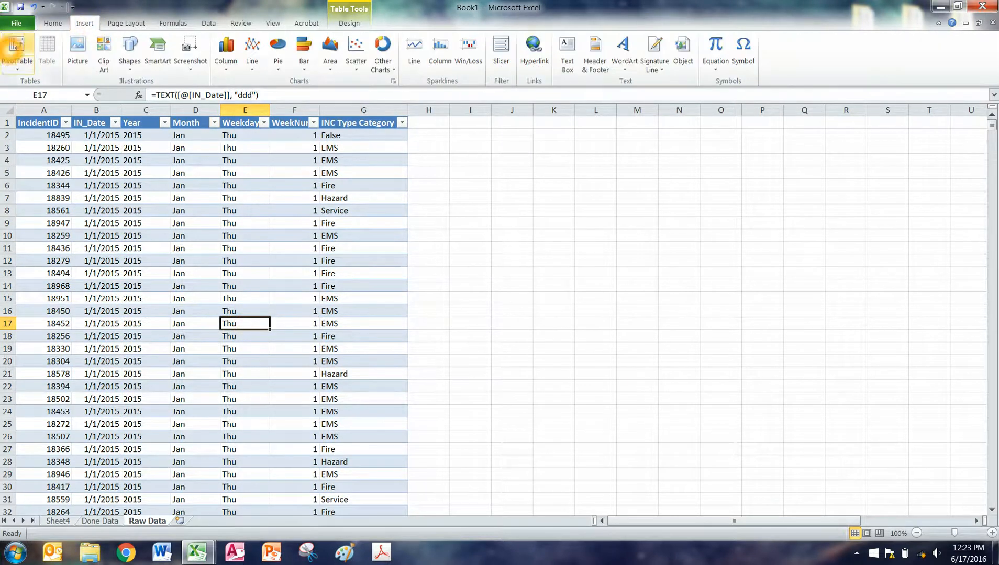
{"action": "left_click", "coordinate": [17, 46]}
{"action": "left_click", "coordinate": [278, 250]}
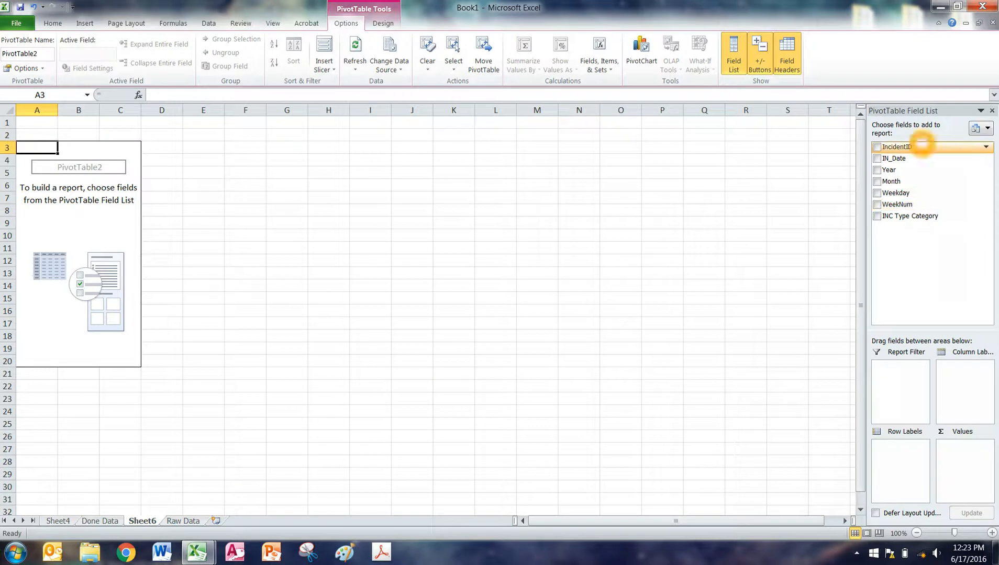
Step: Add IncidentID to the PivotTable values and summarize it by Count
{"action": "left_click_drag", "start_coordinate": [915, 150], "coordinate": [964, 460]}
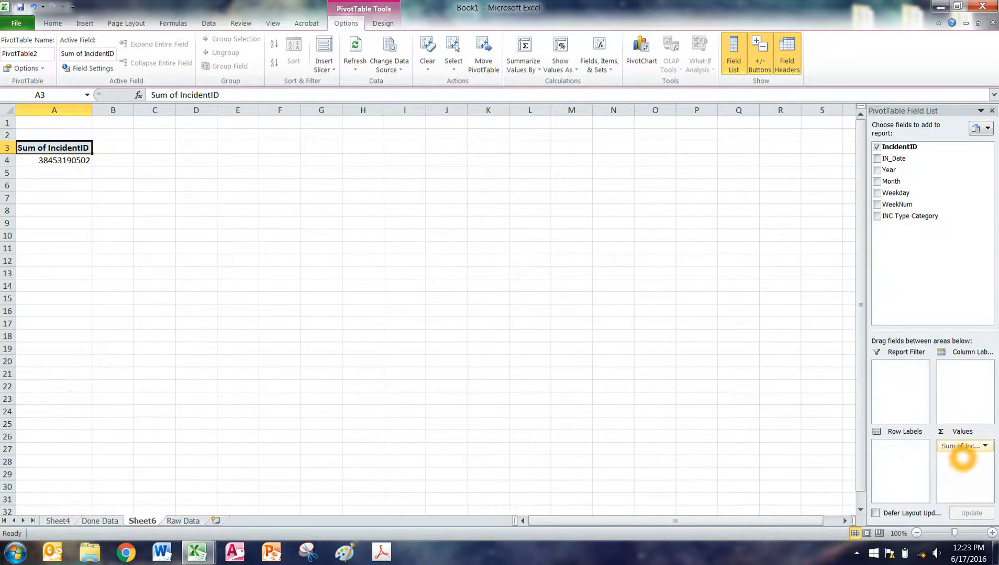
{"action": "left_click", "coordinate": [960, 446]}
{"action": "left_click", "coordinate": [939, 432]}
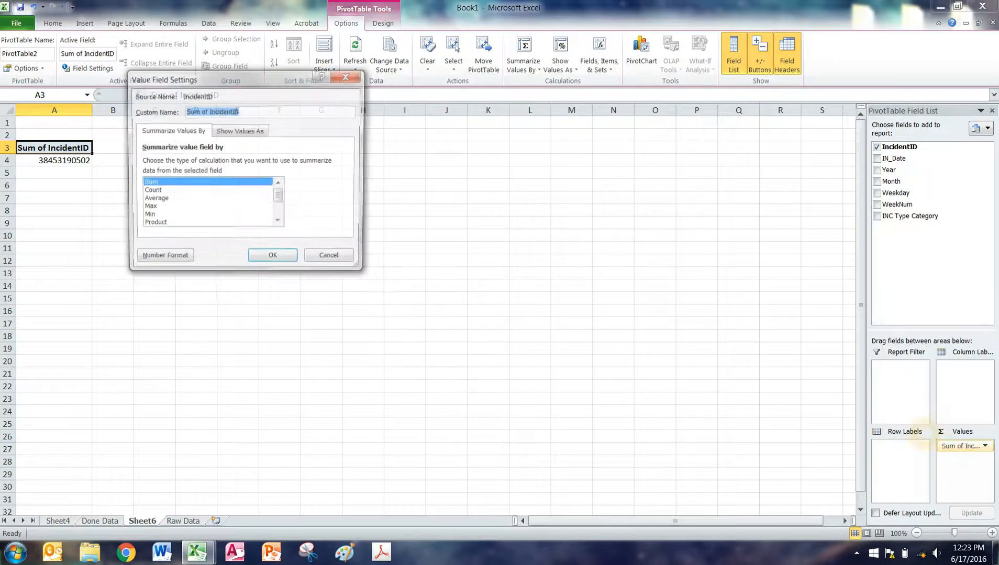
{"action": "left_click", "coordinate": [157, 192]}
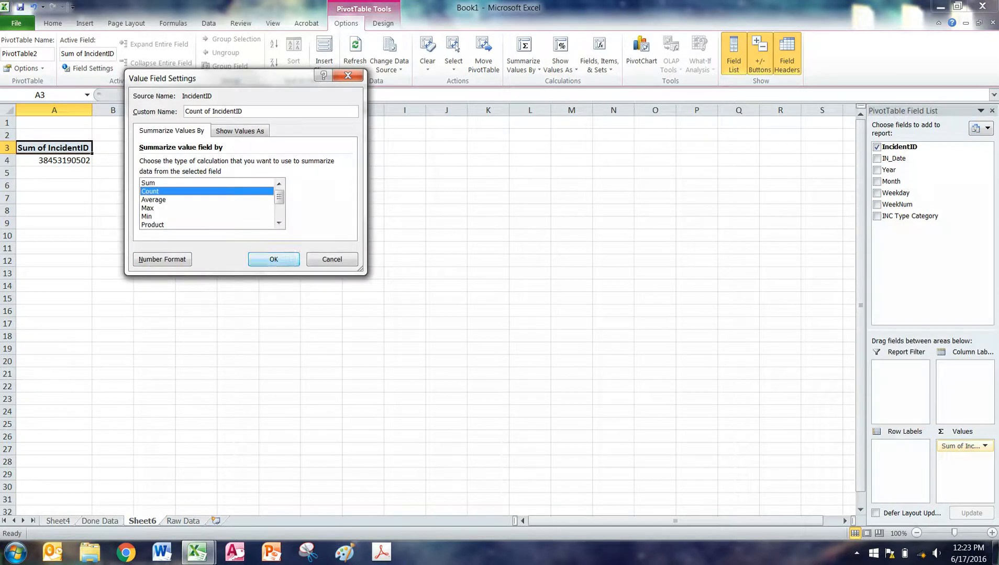
{"action": "left_click", "coordinate": [281, 264]}
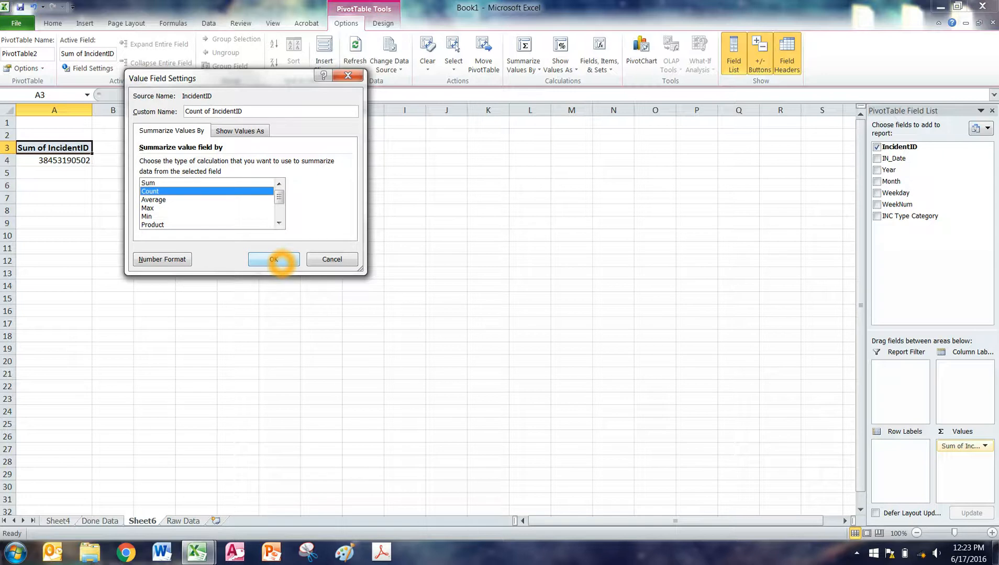
{"action": "left_click", "coordinate": [281, 262]}
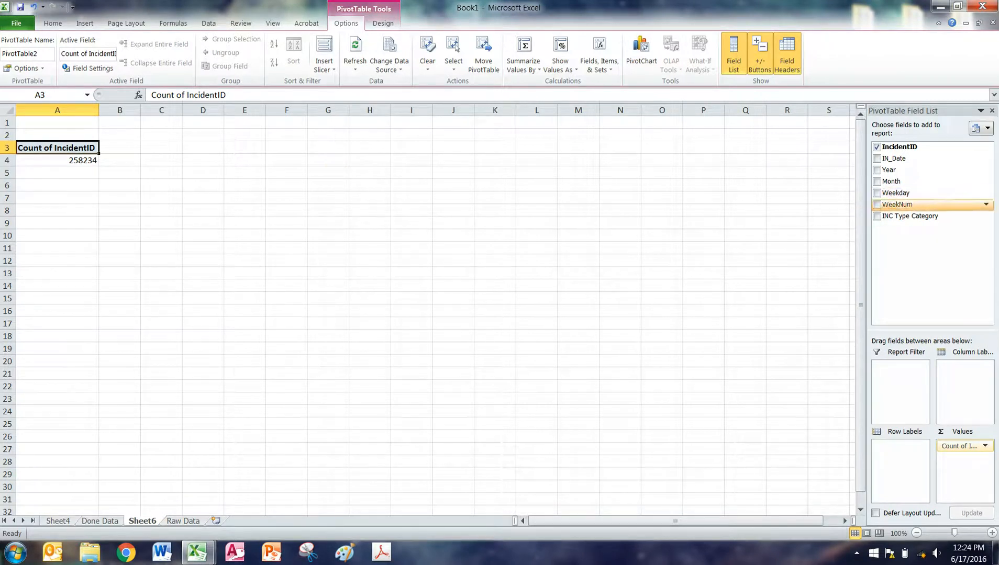
Step: Add Year as the PivotTable's report filter and filter it to 2015
{"action": "left_click_drag", "start_coordinate": [889, 170], "coordinate": [901, 377]}
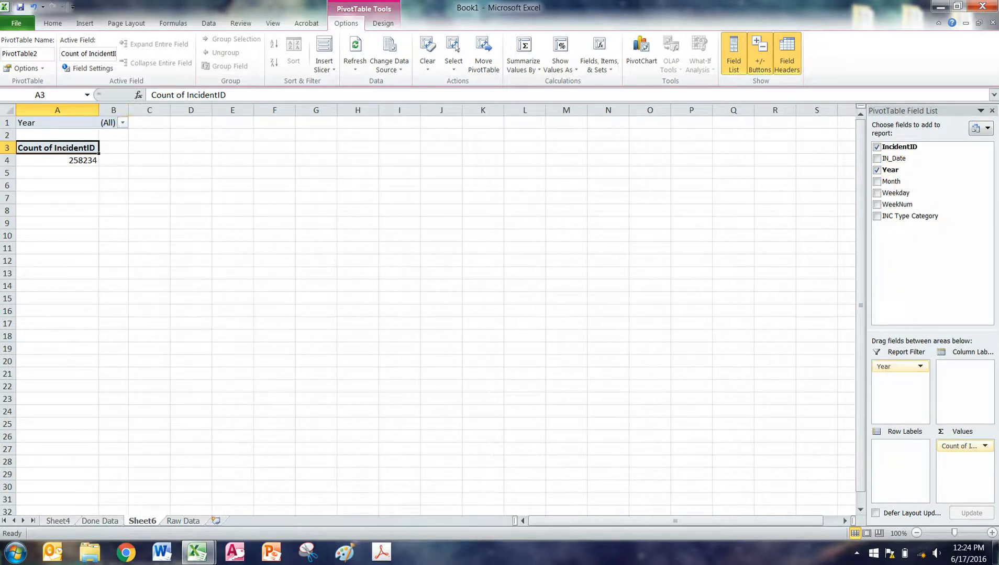
{"action": "left_click", "coordinate": [123, 122]}
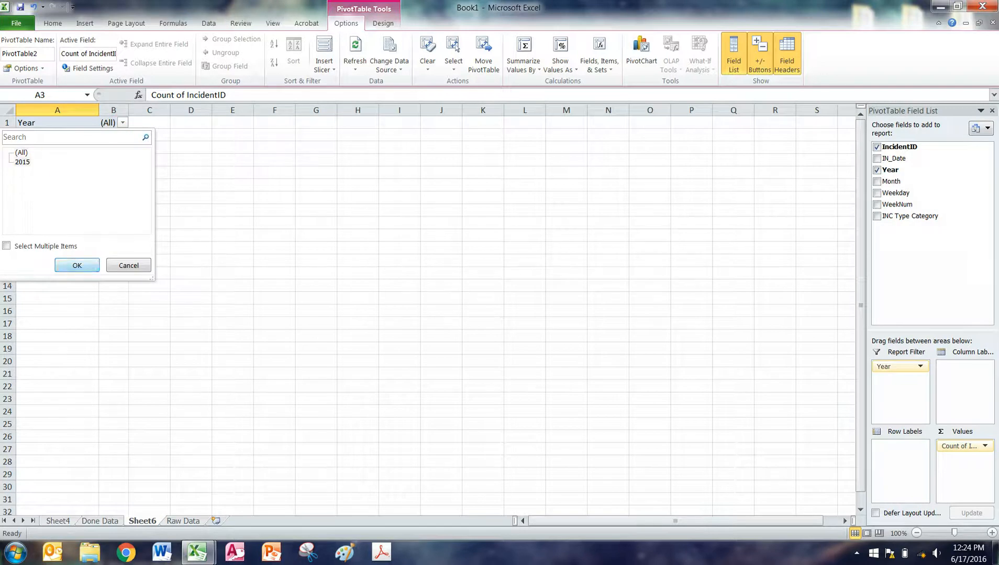
{"action": "left_click", "coordinate": [77, 265]}
Step: Lay out the PivotTable with Month and WeekNum as row labels and Weekday as column labels
{"action": "left_click_drag", "start_coordinate": [904, 184], "coordinate": [904, 455]}
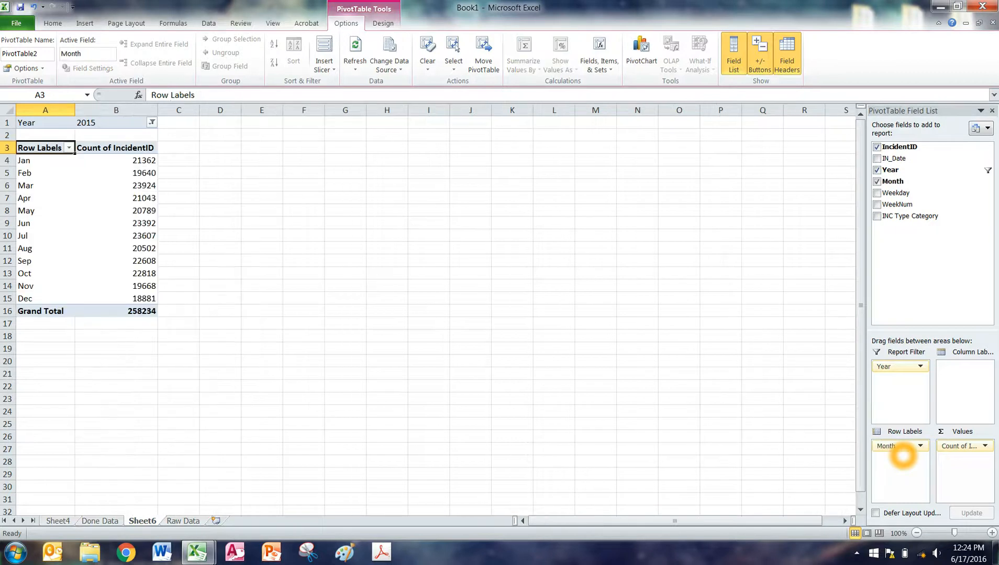
{"action": "left_click_drag", "start_coordinate": [909, 206], "coordinate": [907, 465]}
{"action": "left_click_drag", "start_coordinate": [908, 194], "coordinate": [969, 391]}
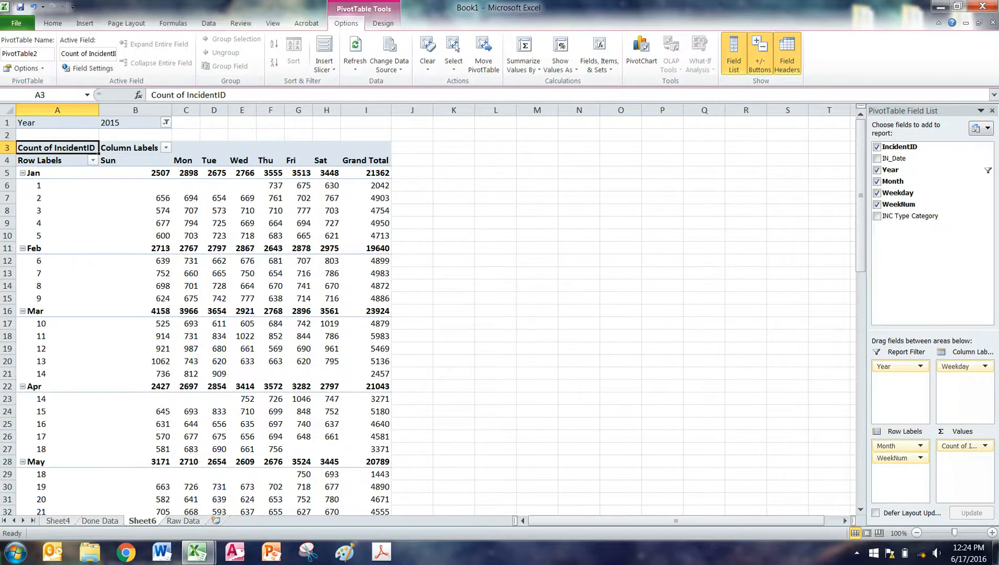
Step: Turn off the PivotTable's grand totals for rows and columns and hide its subtotals
{"action": "left_click", "coordinate": [297, 215]}
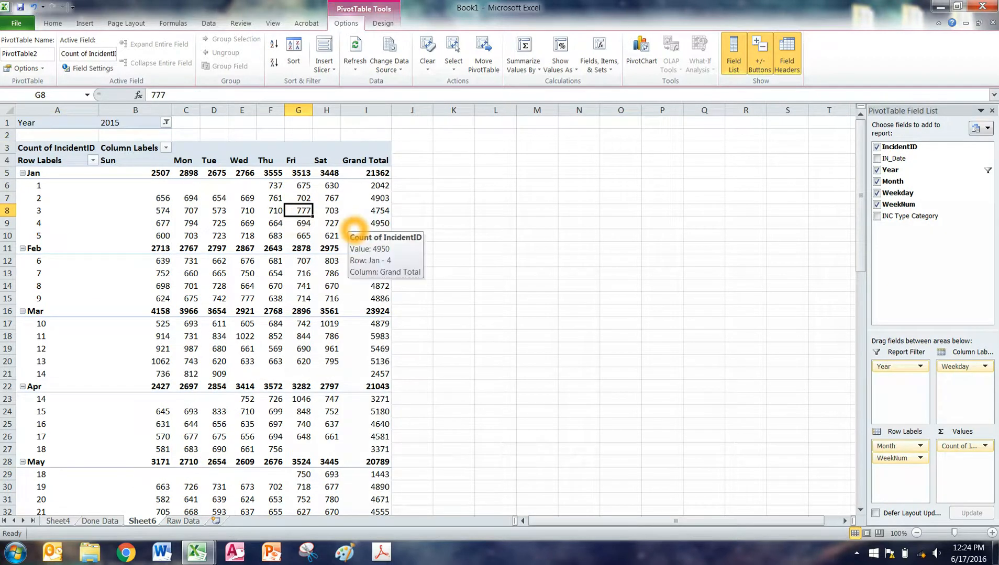
{"action": "left_click", "coordinate": [383, 23]}
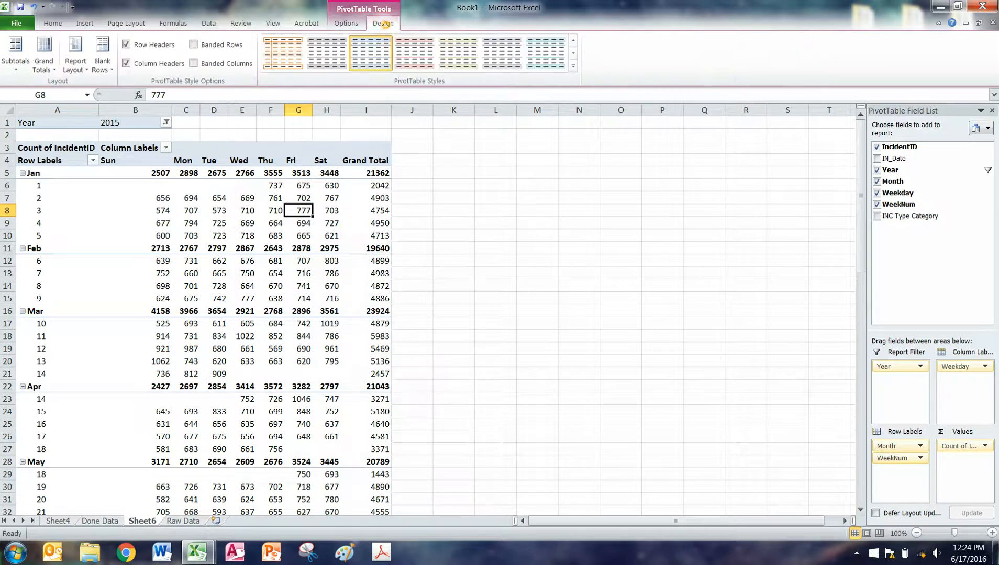
{"action": "left_click", "coordinate": [44, 55]}
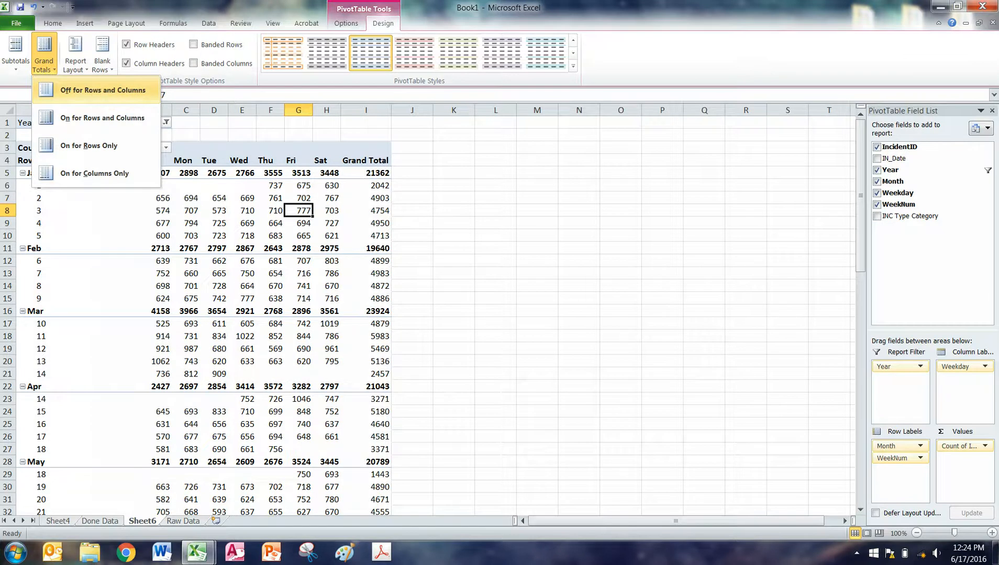
{"action": "left_click", "coordinate": [108, 92]}
{"action": "left_click", "coordinate": [16, 55]}
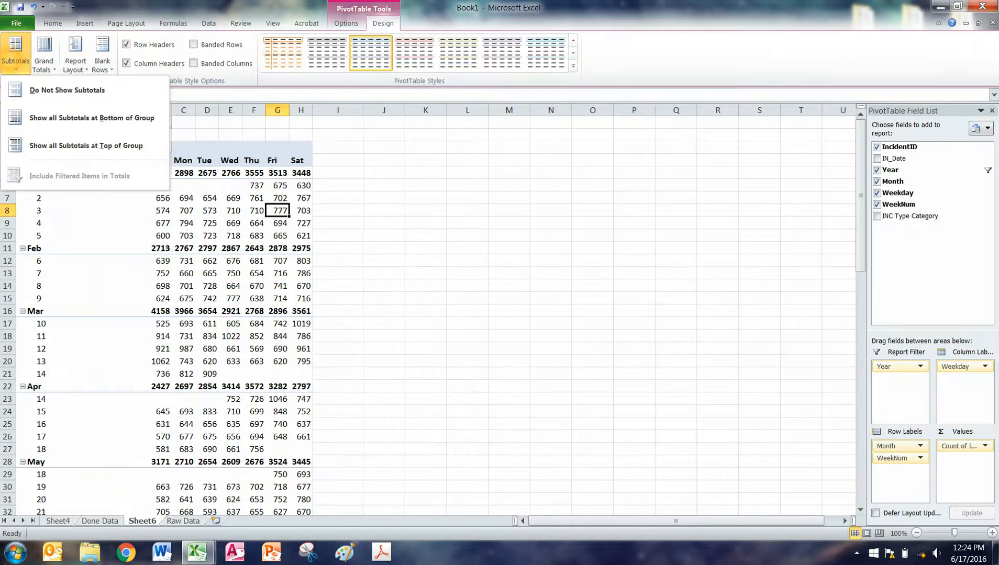
{"action": "left_click", "coordinate": [67, 90]}
Step: Copy the January counts in B6:H10 to K5 and enter the heading January in L4
{"action": "left_click", "coordinate": [270, 236]}
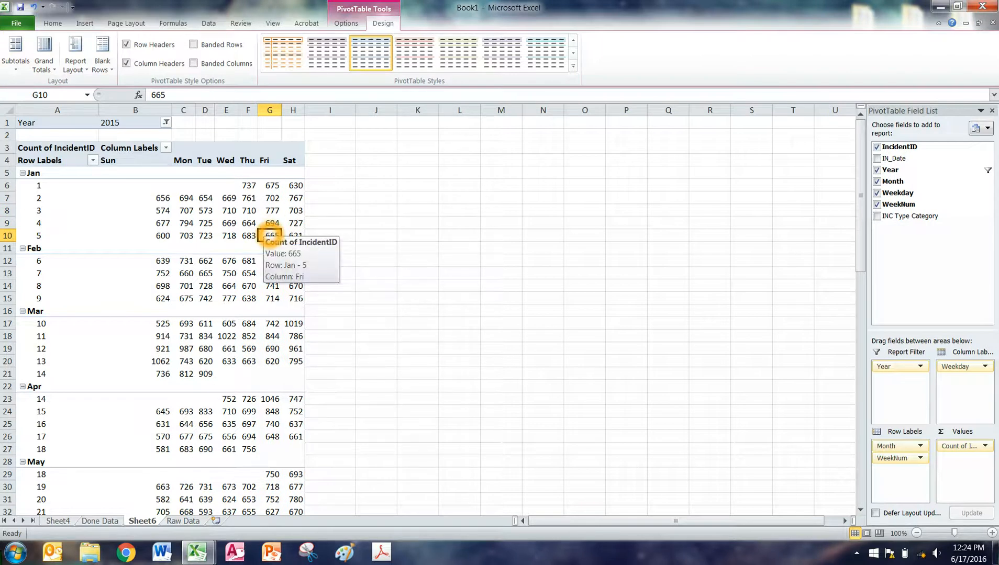
{"action": "left_click_drag", "start_coordinate": [296, 236], "coordinate": [108, 186]}
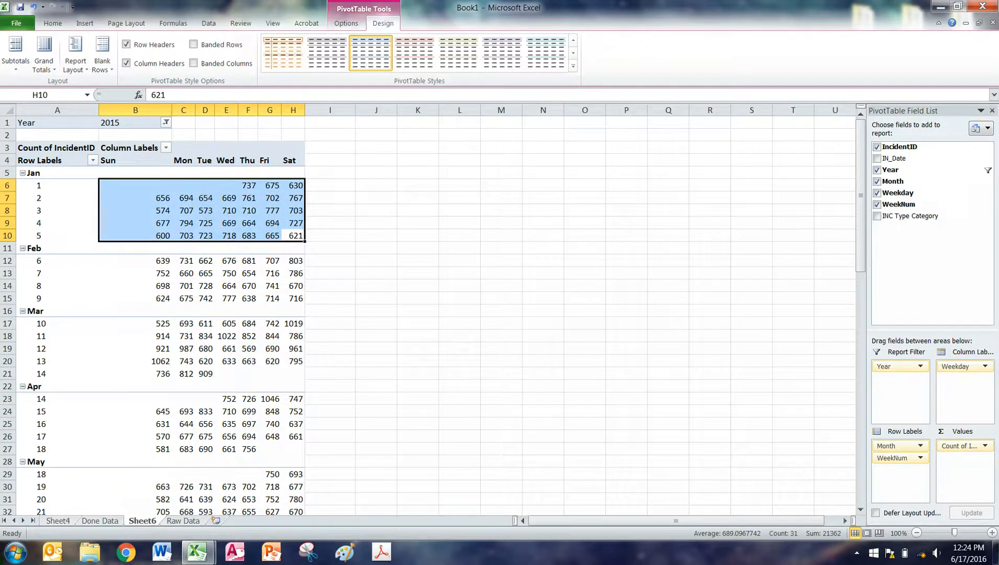
{"action": "key", "text": "ctrl+c"}
{"action": "left_click", "coordinate": [409, 170]}
{"action": "key", "text": "ctrl+v"}
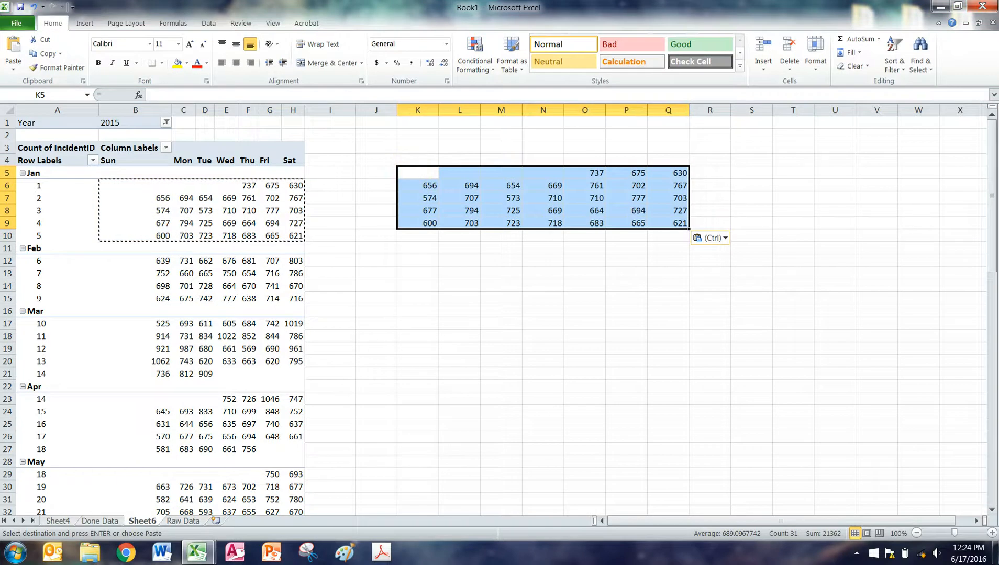
{"action": "left_click", "coordinate": [472, 162]}
{"action": "type", "text": "Januar"}
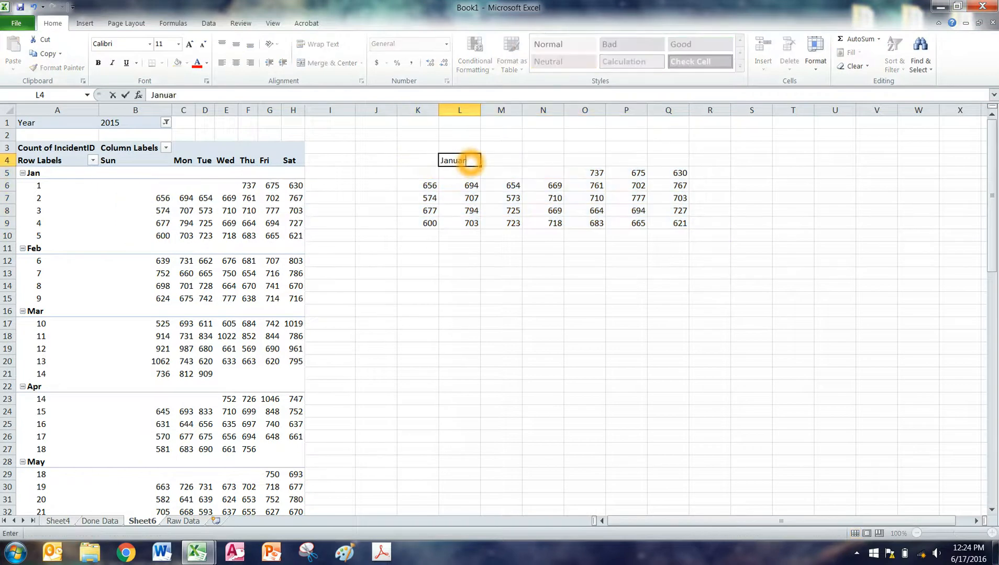
Step: Copy the February counts in B12:H15 to S5, beside the January block
{"action": "left_click_drag", "start_coordinate": [296, 298], "coordinate": [138, 261]}
{"action": "key", "text": "ctrl+c"}
{"action": "left_click", "coordinate": [752, 173]}
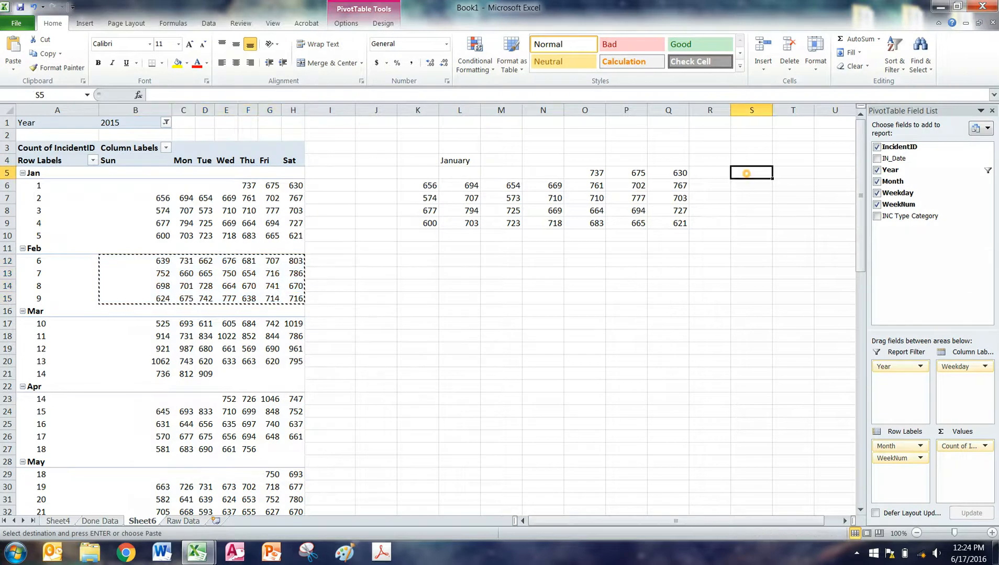
{"action": "key", "text": "ctrl+v"}
{"action": "left_click", "coordinate": [746, 296]}
Step: Copy the March counts in B17:H21 to AA5, beside the February block
{"action": "left_click_drag", "start_coordinate": [293, 374], "coordinate": [105, 323]}
{"action": "key", "text": "ctrl+c"}
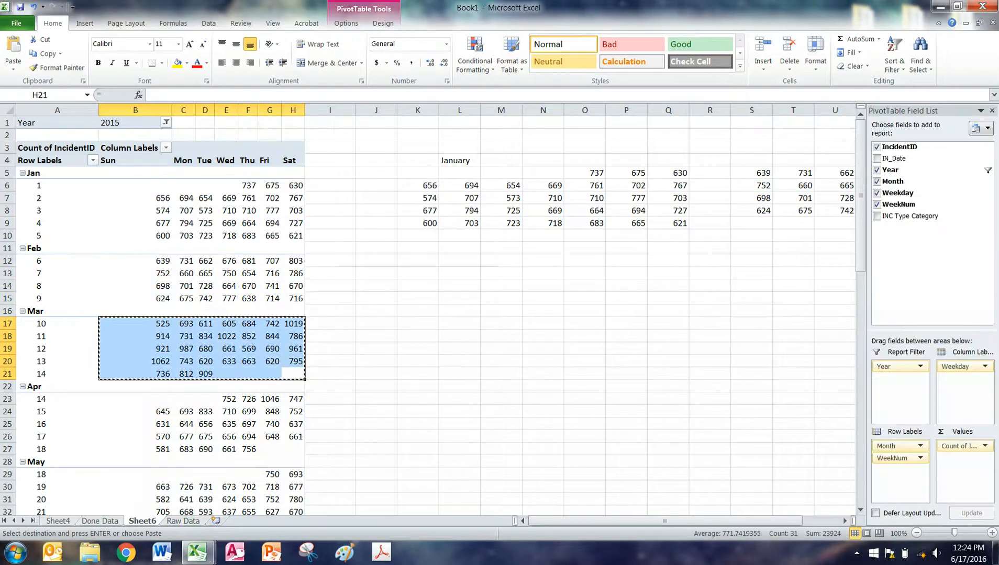
{"action": "left_click_drag", "start_coordinate": [576, 521], "coordinate": [589, 521]}
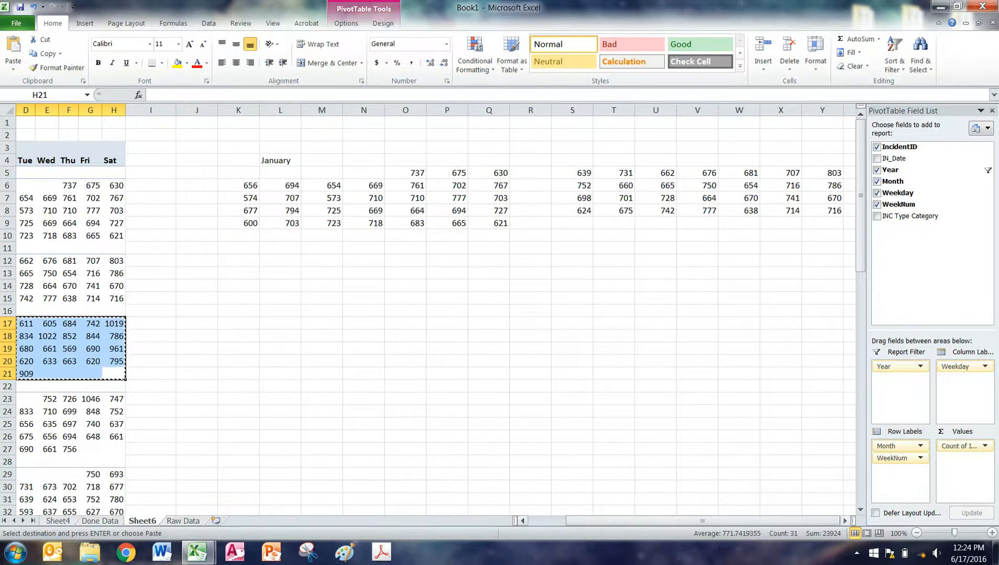
{"action": "left_click", "coordinate": [845, 521]}
{"action": "left_click", "coordinate": [845, 521]}
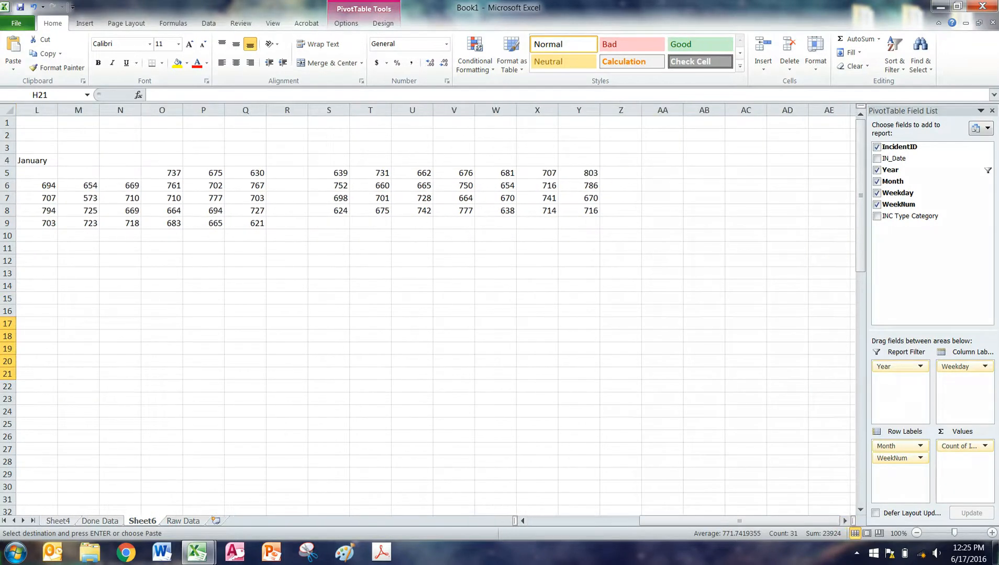
{"action": "left_click", "coordinate": [662, 173]}
{"action": "key", "text": "ctrl+v"}
Step: Enter the headings February in S4 and March in AA4 above their blocks
{"action": "left_click", "coordinate": [316, 161]}
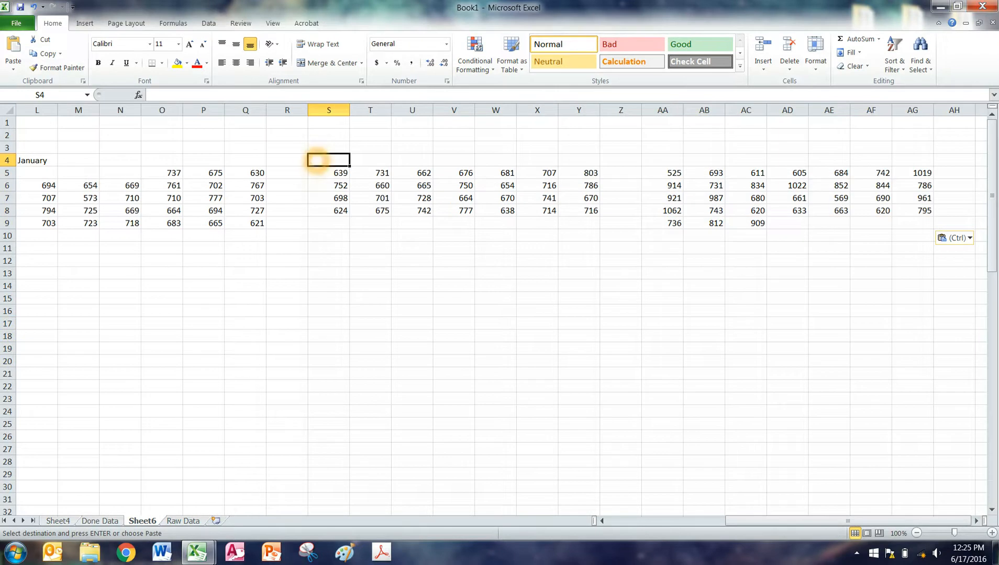
{"action": "type", "text": "February"}
{"action": "key", "text": "Right"}
{"action": "key", "text": "Right"}
{"action": "key", "text": "Right"}
{"action": "key", "text": "Tab"}
{"action": "key", "text": "Tab"}
{"action": "key", "text": "Tab"}
{"action": "key", "text": "Tab"}
{"action": "key", "text": "Tab"}
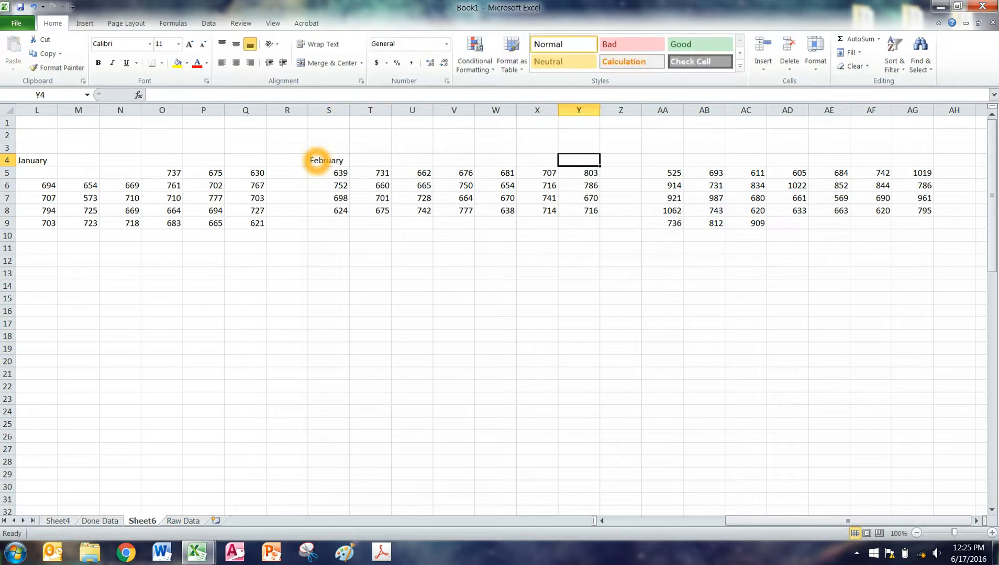
{"action": "type", "text": "March"}
{"action": "key", "text": "Return"}
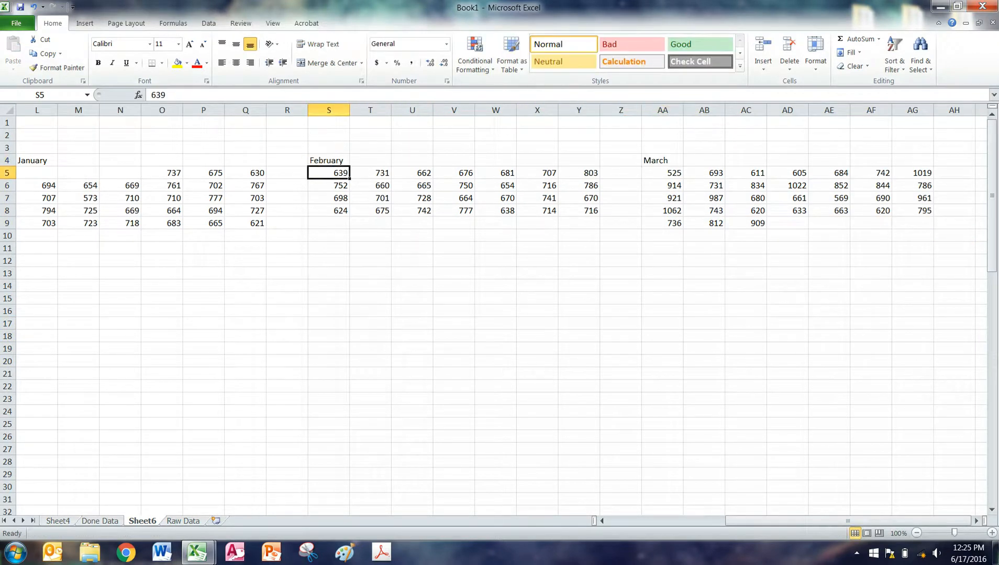
Step: AutoFit all of the sheet's columns and narrow column L to match the other January columns
{"action": "left_click", "coordinate": [8, 110]}
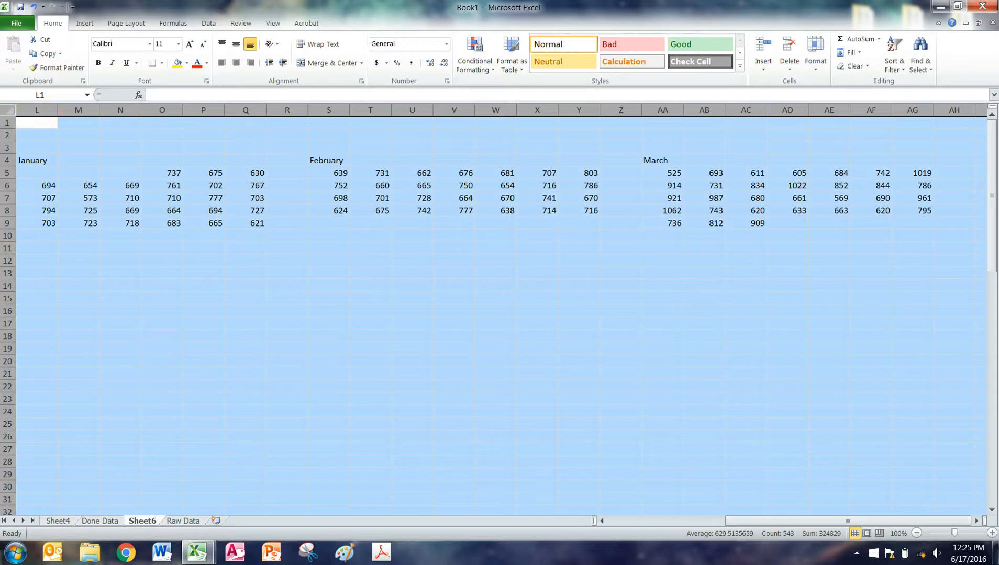
{"action": "double_click", "coordinate": [58, 110]}
{"action": "left_click", "coordinate": [291, 286]}
{"action": "left_click_drag", "start_coordinate": [742, 522], "coordinate": [702, 522]}
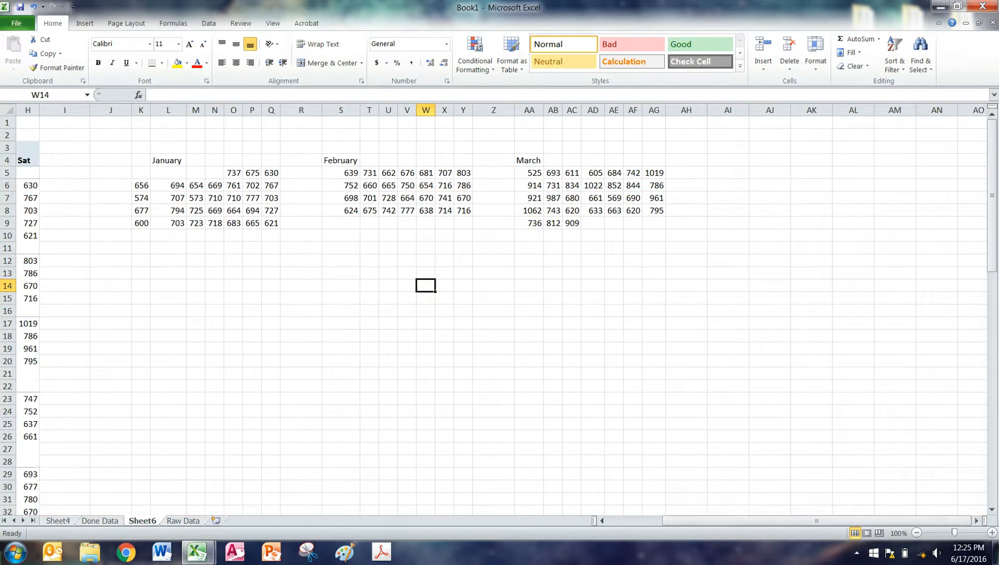
{"action": "left_click_drag", "start_coordinate": [186, 110], "coordinate": [170, 111]}
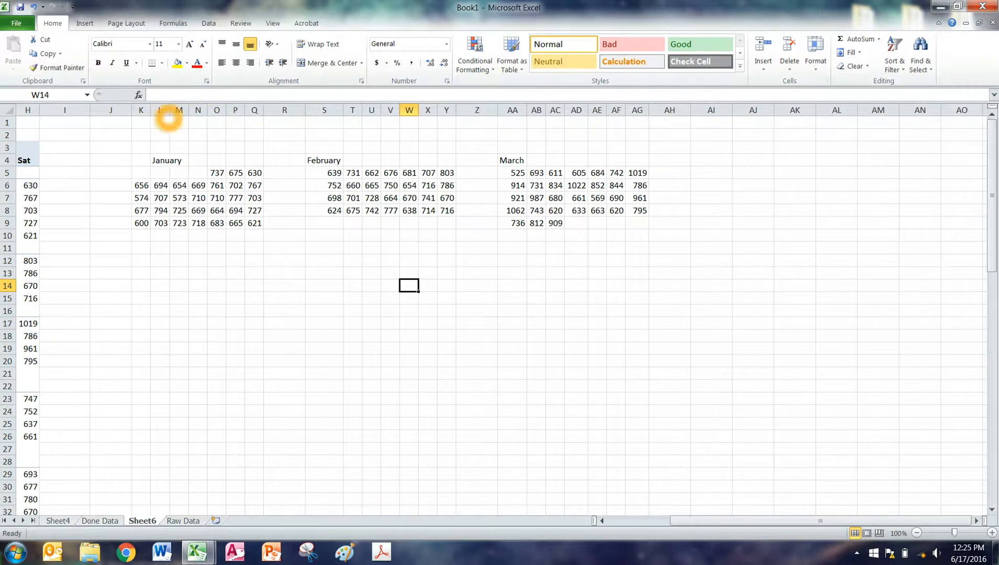
{"action": "left_click", "coordinate": [360, 299]}
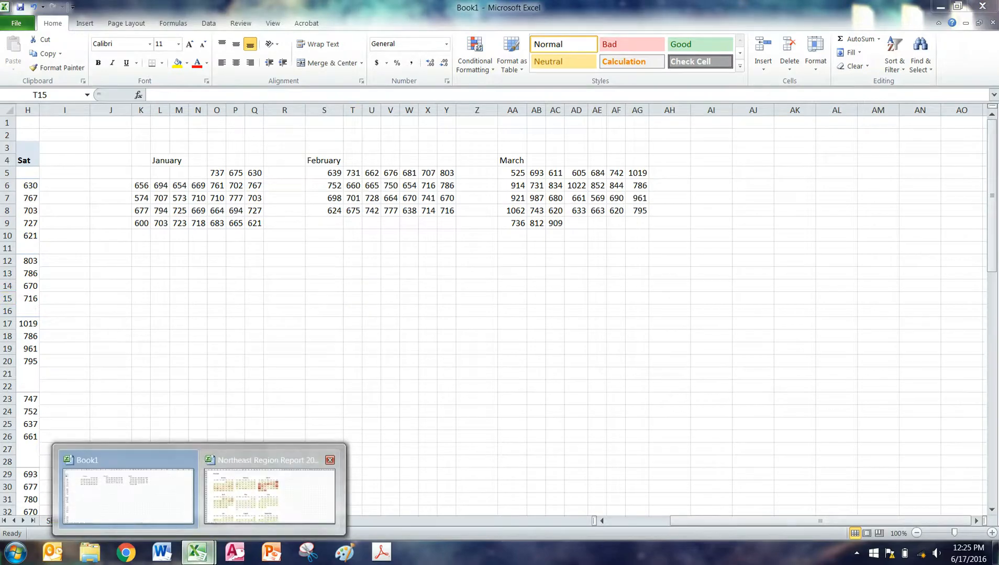
Step: Switch to the Northeast Region Report 2015 workbook and examine the finished Fire Calls calendar's layout
{"action": "left_click", "coordinate": [251, 492]}
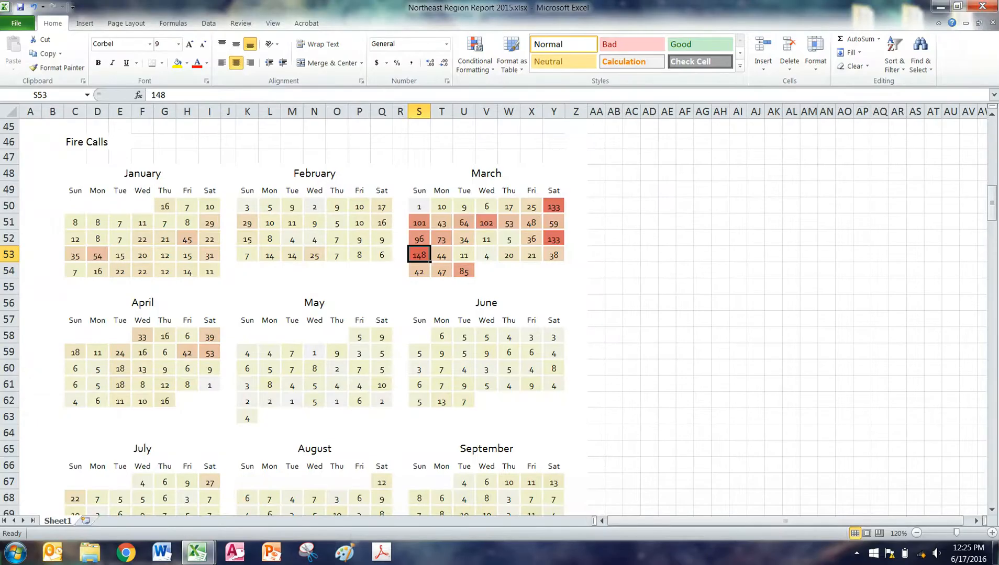
{"action": "left_click", "coordinate": [382, 369]}
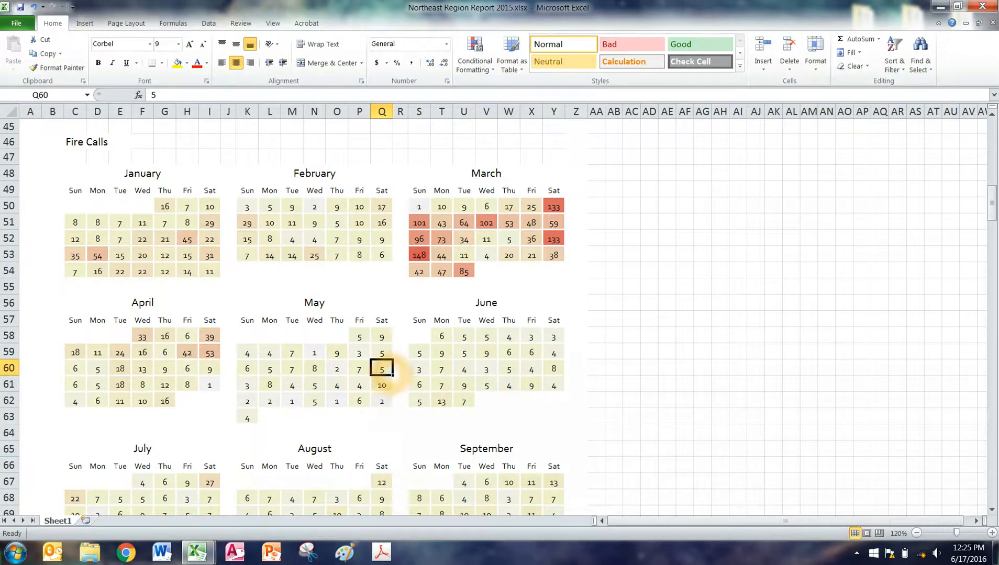
{"action": "scroll", "coordinate": [382, 372], "scroll_direction": "down", "scroll_amount": 1}
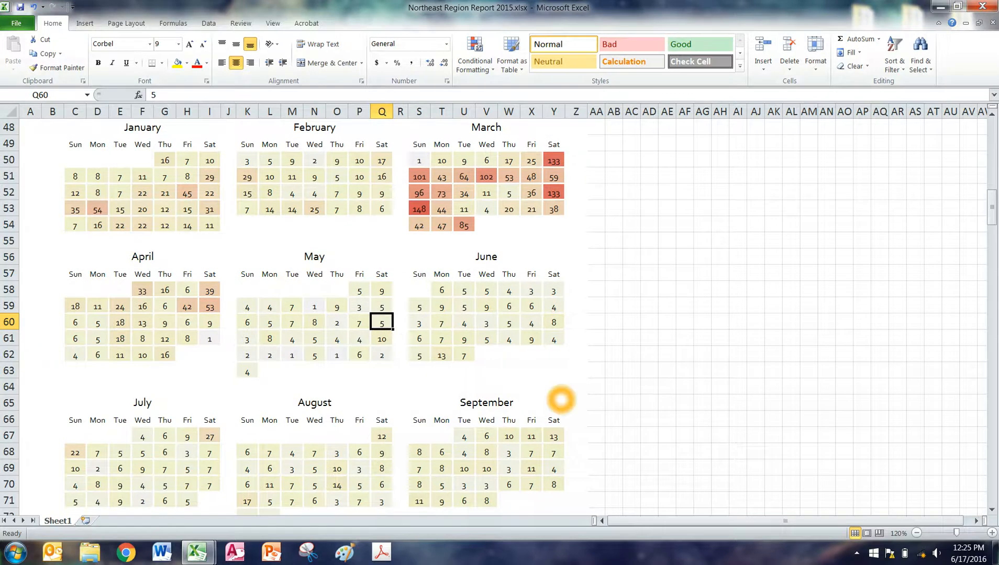
Step: Back in Book1, start a new conditional formatting rule for K5:AG9 using a 3-Color Scale
{"action": "mouse_move", "coordinate": [198, 552]}
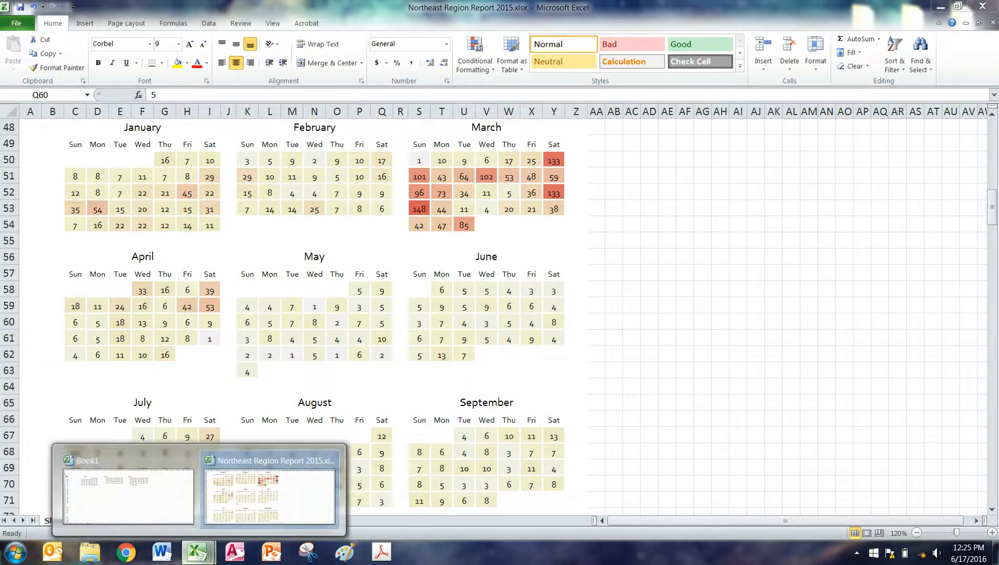
{"action": "left_click", "coordinate": [157, 500]}
{"action": "left_click_drag", "start_coordinate": [637, 223], "coordinate": [141, 173]}
{"action": "left_click", "coordinate": [470, 66]}
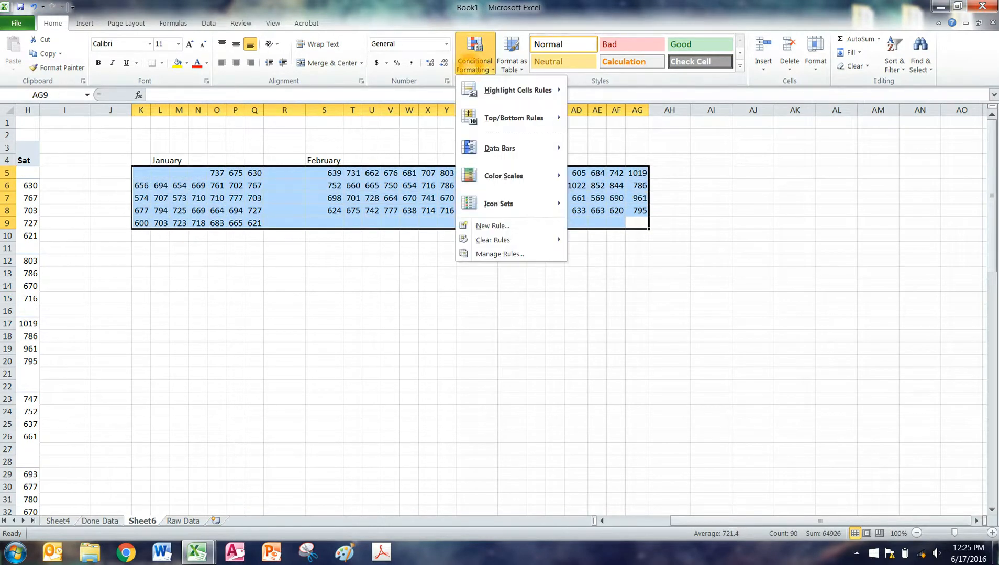
{"action": "left_click", "coordinate": [492, 226]}
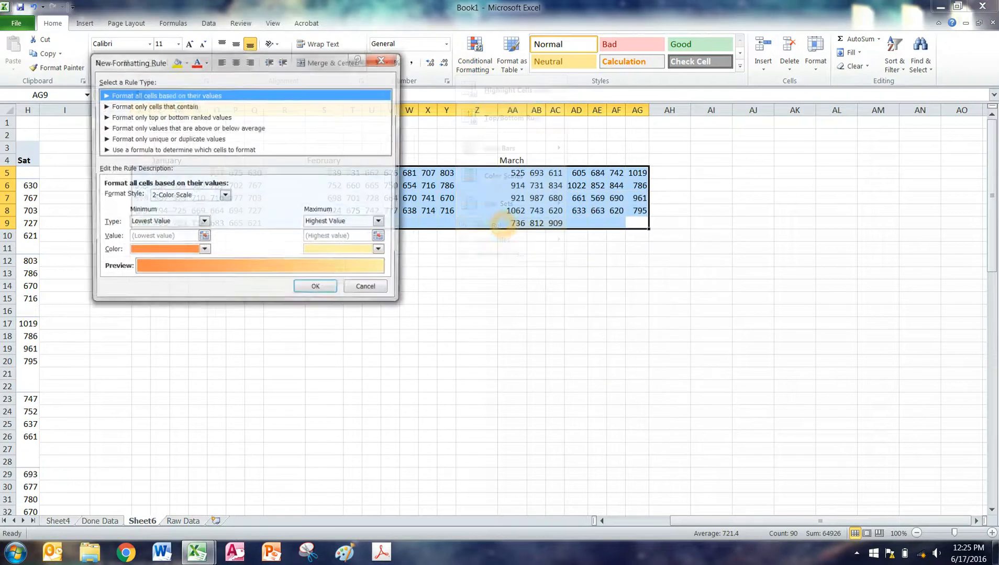
{"action": "left_click", "coordinate": [225, 196]}
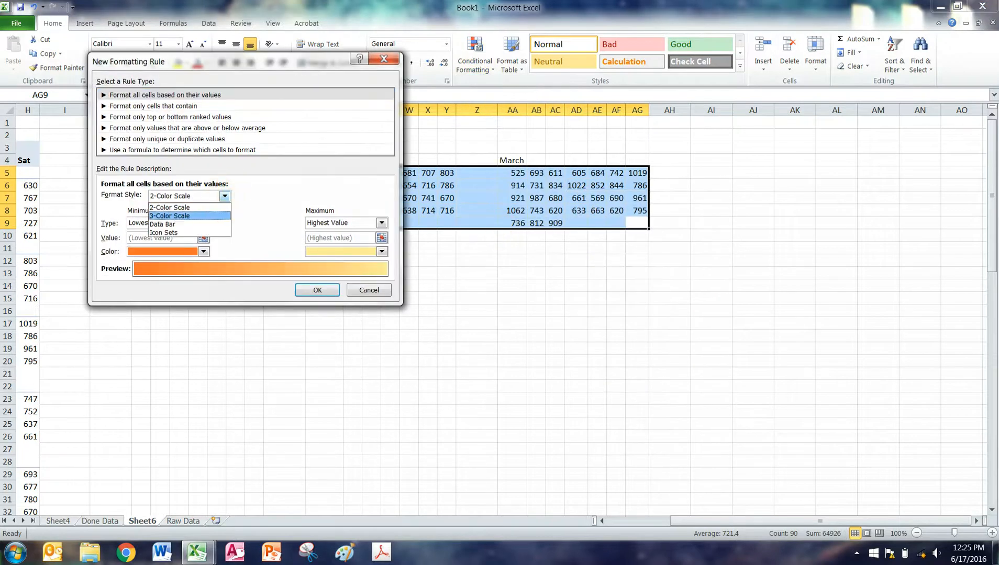
{"action": "left_click", "coordinate": [187, 214]}
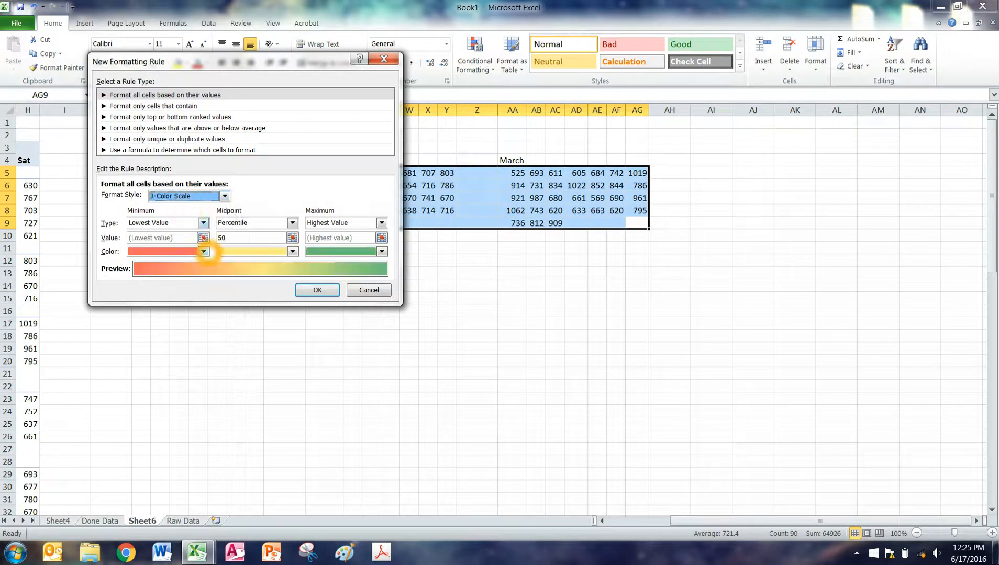
Step: Set the color scale to light gray minimum, light orange midpoint and dark orange maximum, and apply the rule
{"action": "left_click", "coordinate": [203, 251]}
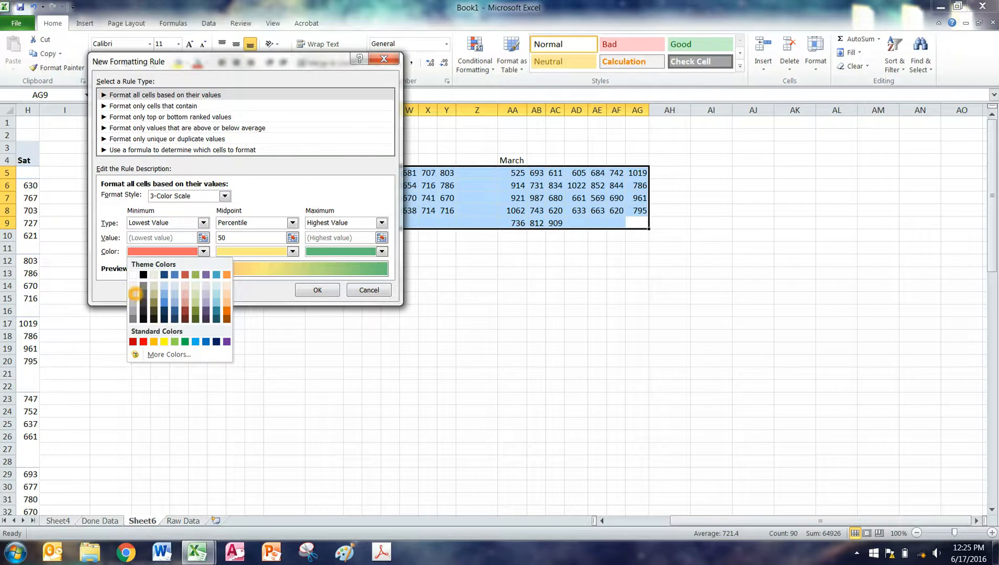
{"action": "left_click", "coordinate": [133, 294]}
{"action": "left_click", "coordinate": [293, 252]}
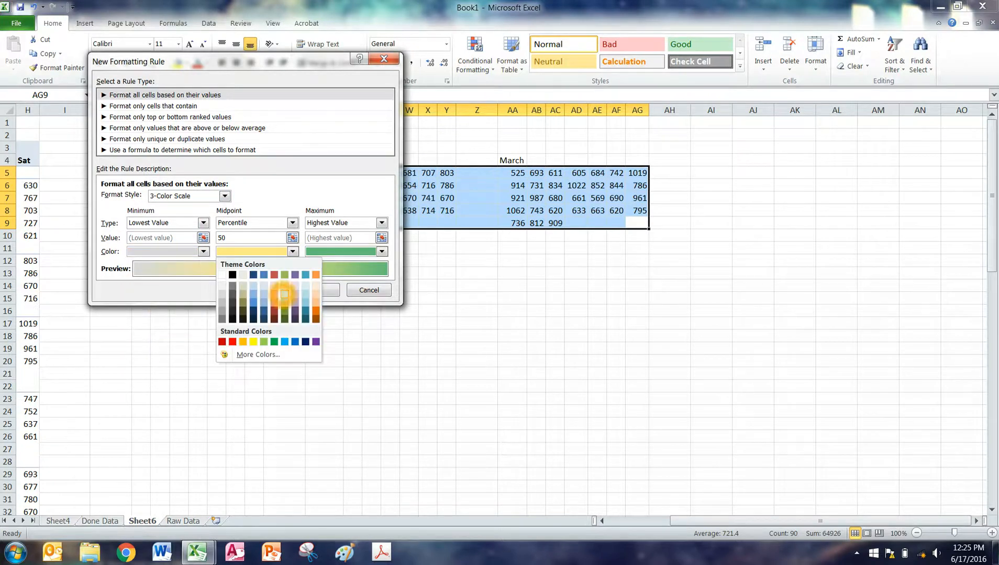
{"action": "left_click", "coordinate": [317, 303]}
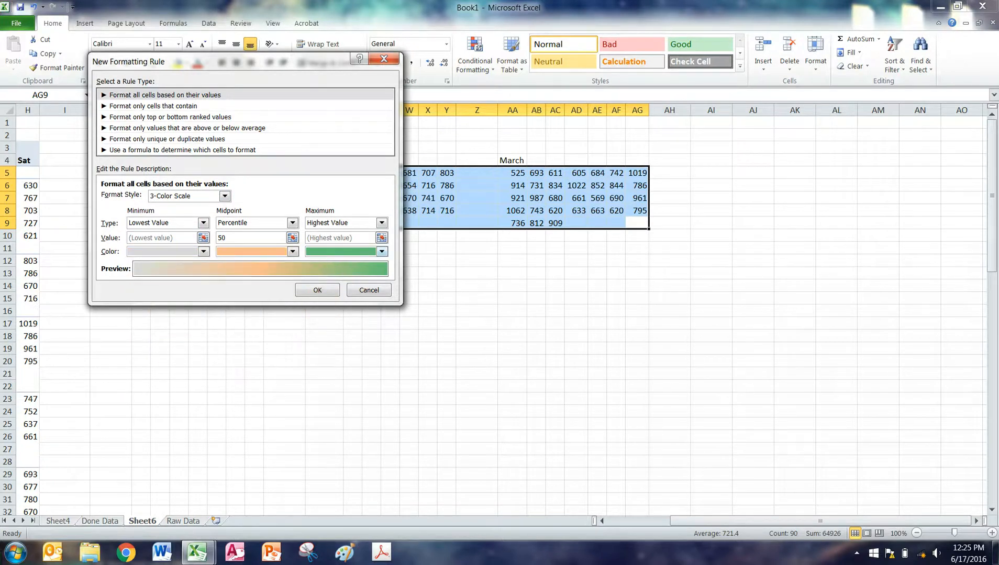
{"action": "left_click", "coordinate": [382, 252]}
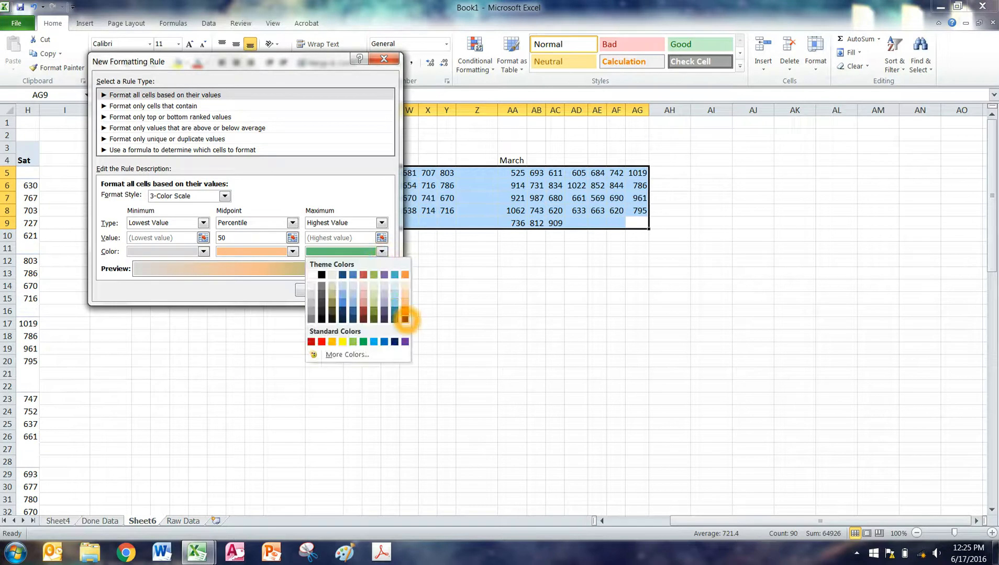
{"action": "left_click", "coordinate": [404, 317]}
{"action": "left_click", "coordinate": [318, 290]}
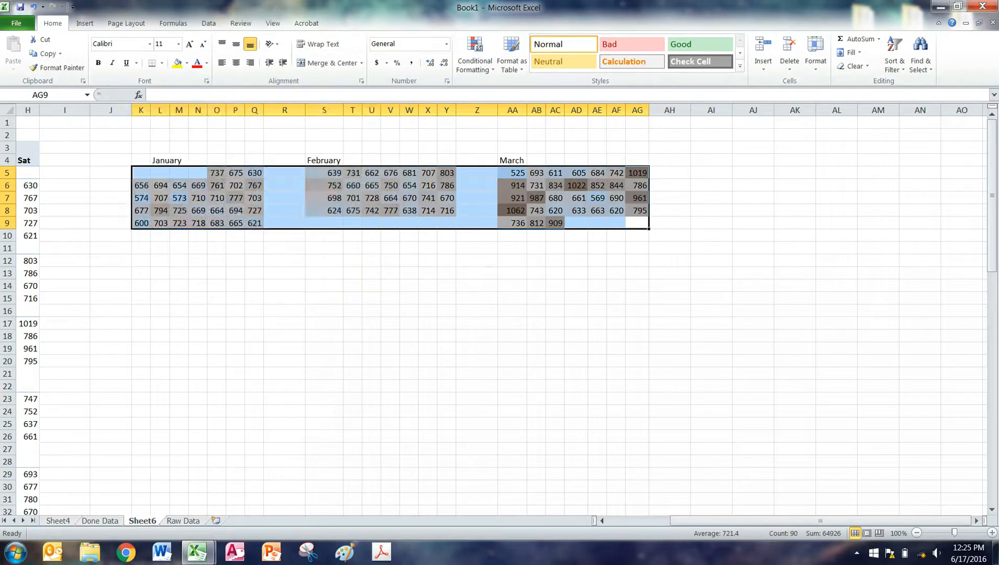
{"action": "left_click", "coordinate": [513, 286]}
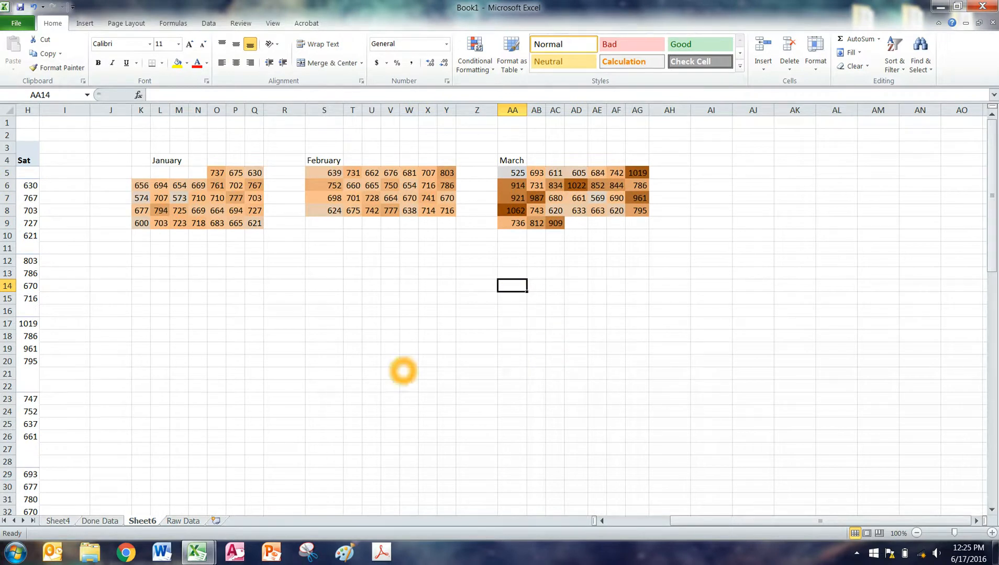
Step: Switch to the Northeast Region Report 2015 workbook and zoom out to 70% to view the full-year Fire Calls calendar
{"action": "mouse_move", "coordinate": [197, 553]}
{"action": "left_click", "coordinate": [272, 486]}
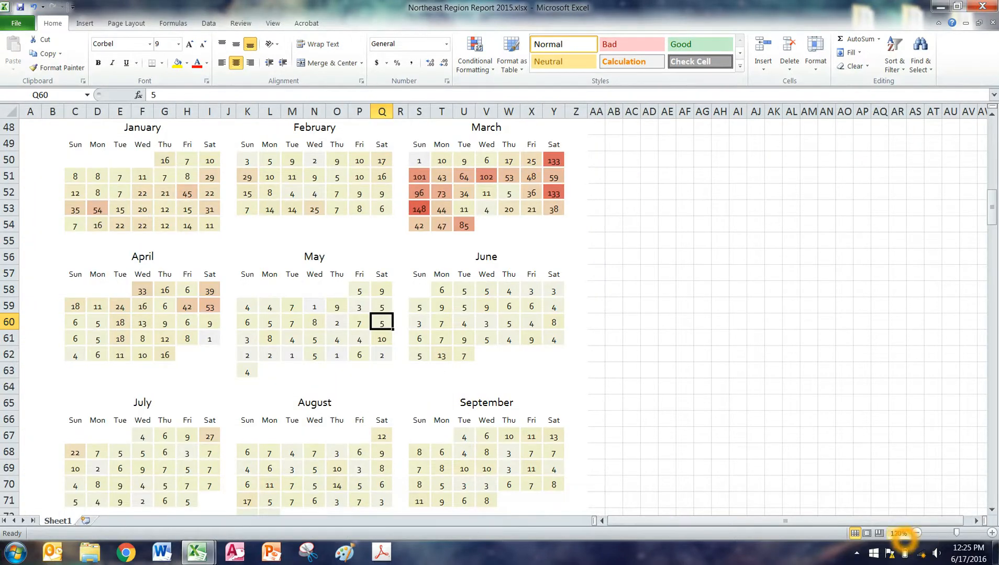
{"action": "left_click", "coordinate": [916, 533]}
{"action": "left_click", "coordinate": [916, 533]}
{"action": "left_click", "coordinate": [916, 533]}
{"action": "left_click", "coordinate": [916, 533]}
{"action": "left_click", "coordinate": [916, 533]}
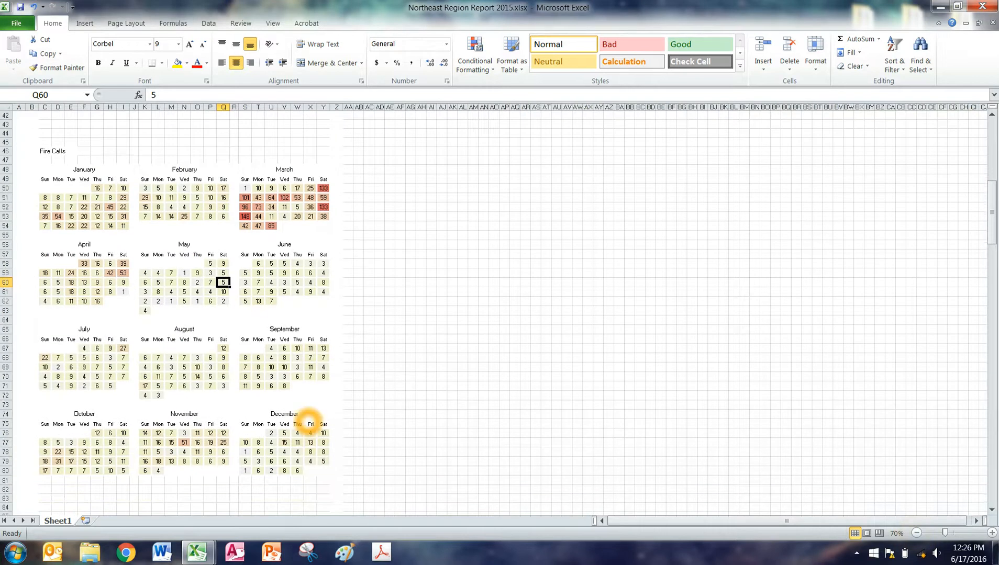
Step: Back in Book1, add INC Type Category to the PivotTable's row labels above Month and WeekNum
{"action": "mouse_move", "coordinate": [197, 552]}
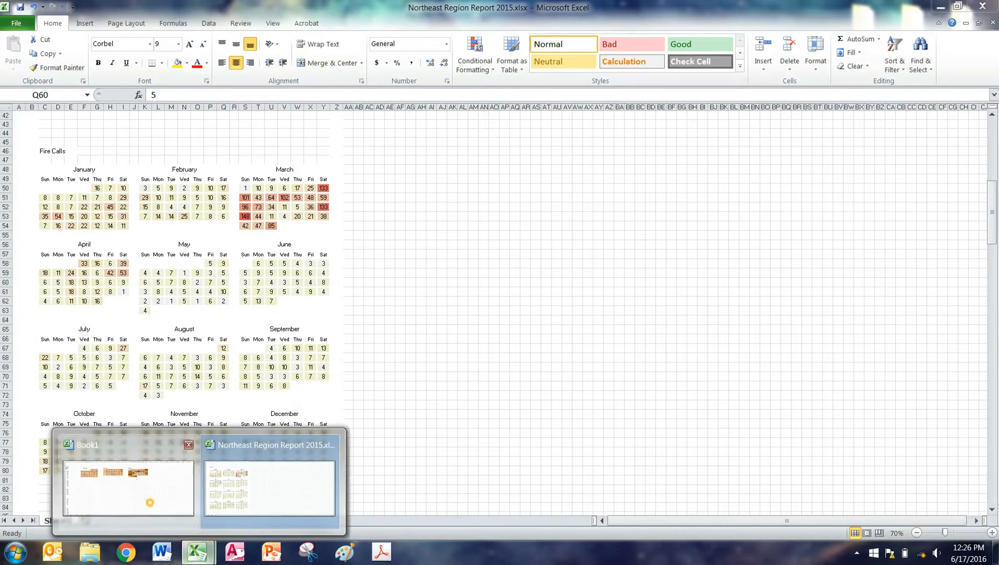
{"action": "left_click", "coordinate": [129, 486]}
{"action": "left_click_drag", "start_coordinate": [791, 522], "coordinate": [709, 528]}
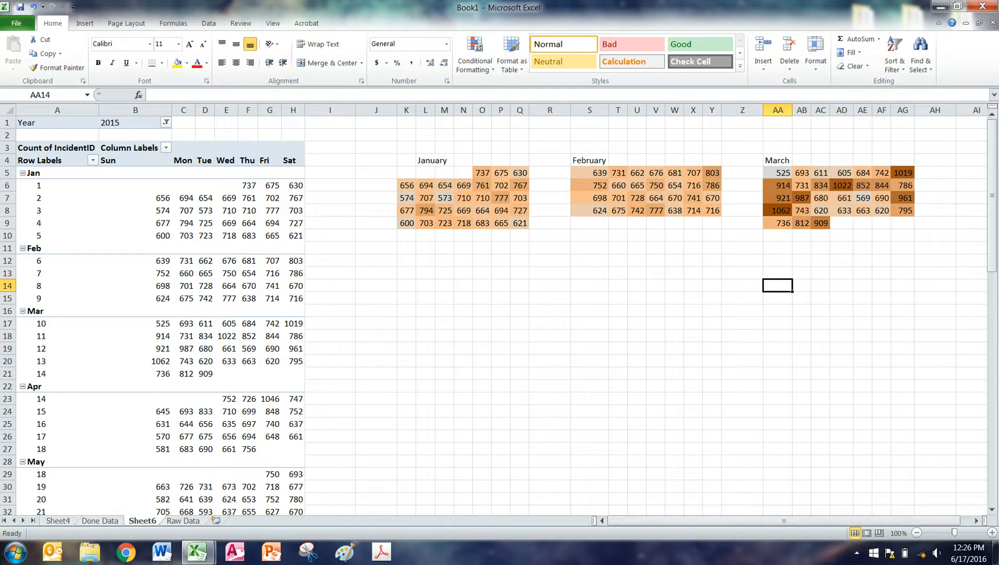
{"action": "left_click", "coordinate": [126, 261]}
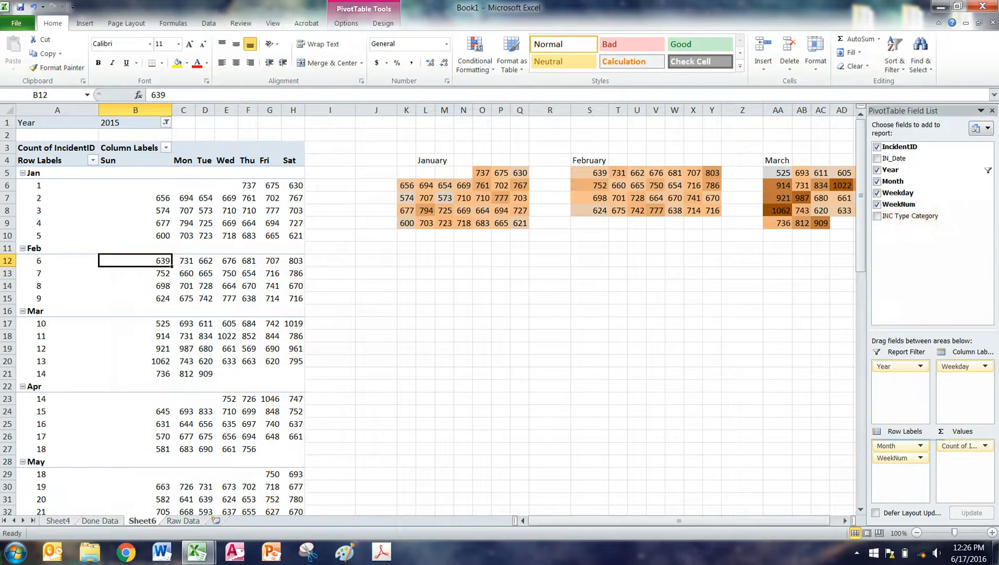
{"action": "left_click", "coordinate": [902, 445]}
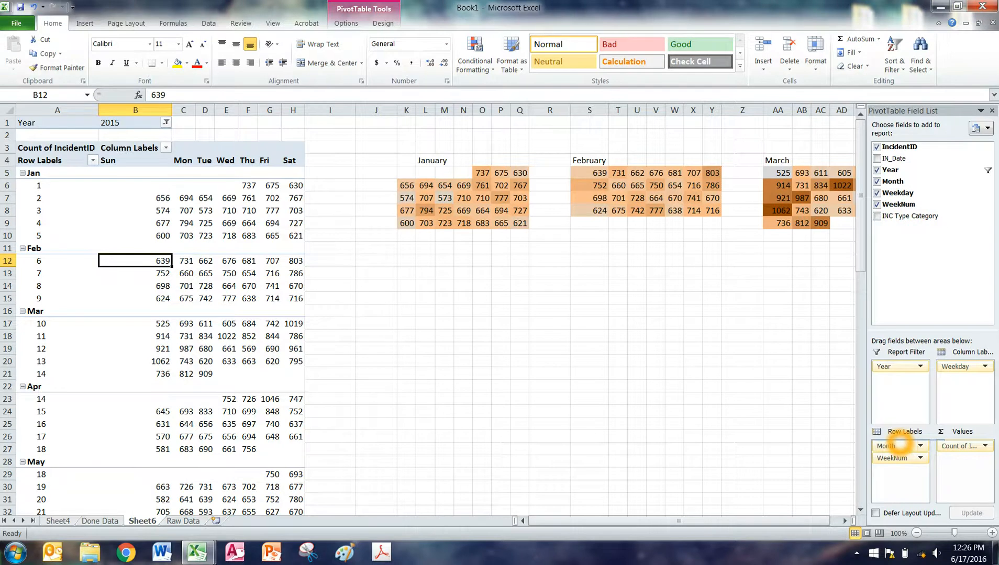
{"action": "left_click_drag", "start_coordinate": [901, 444], "coordinate": [900, 445]}
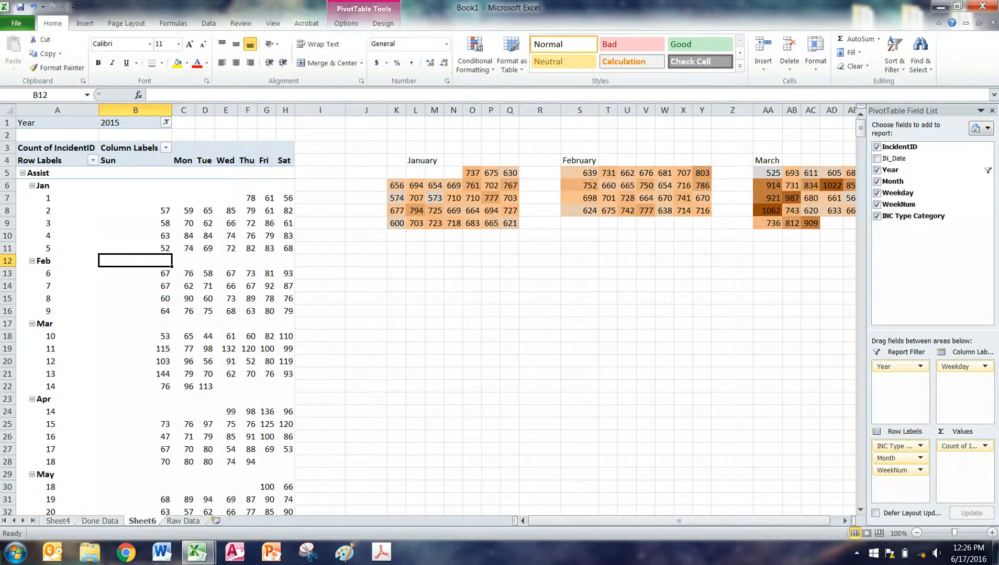
Step: Examine the PivotTable's monthly daily counts under each incident category, such as Assist and EMS, then return to the first category block
{"action": "left_click", "coordinate": [37, 175]}
{"action": "scroll", "coordinate": [125, 245], "scroll_direction": "down", "scroll_amount": 20}
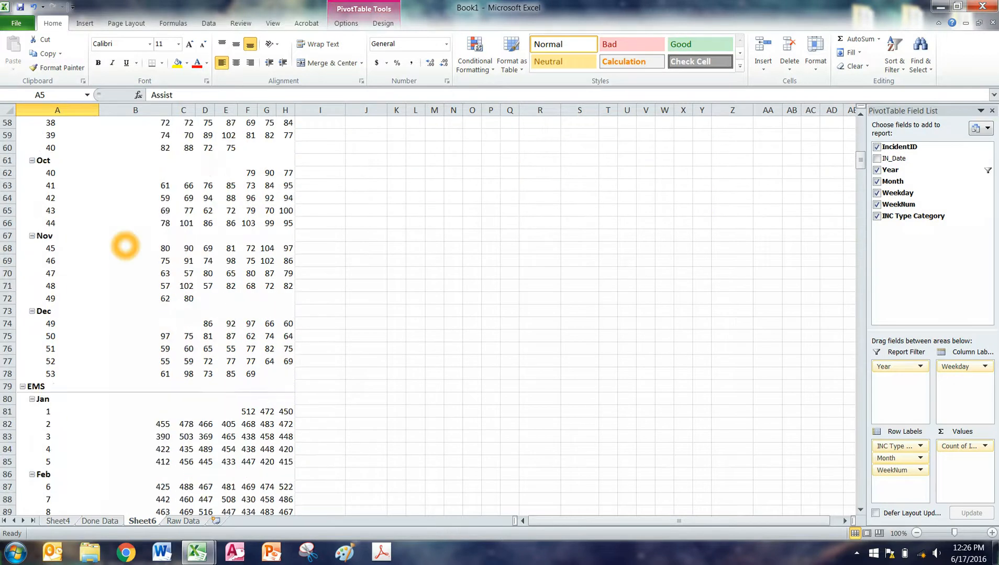
{"action": "left_click", "coordinate": [38, 160]}
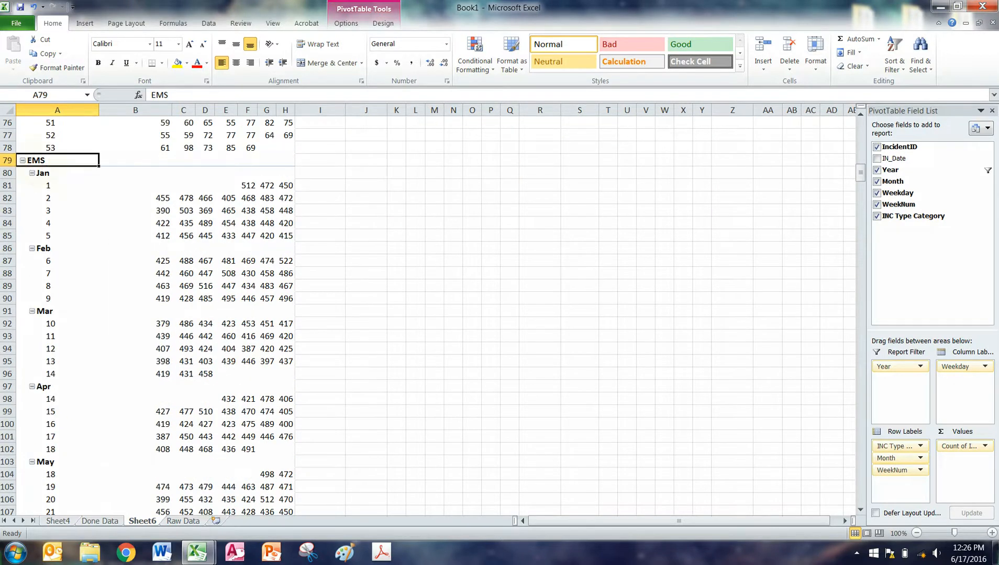
{"action": "scroll", "coordinate": [250, 330], "scroll_direction": "down", "scroll_amount": 20}
{"action": "scroll", "coordinate": [250, 330], "scroll_direction": "down", "scroll_amount": 2}
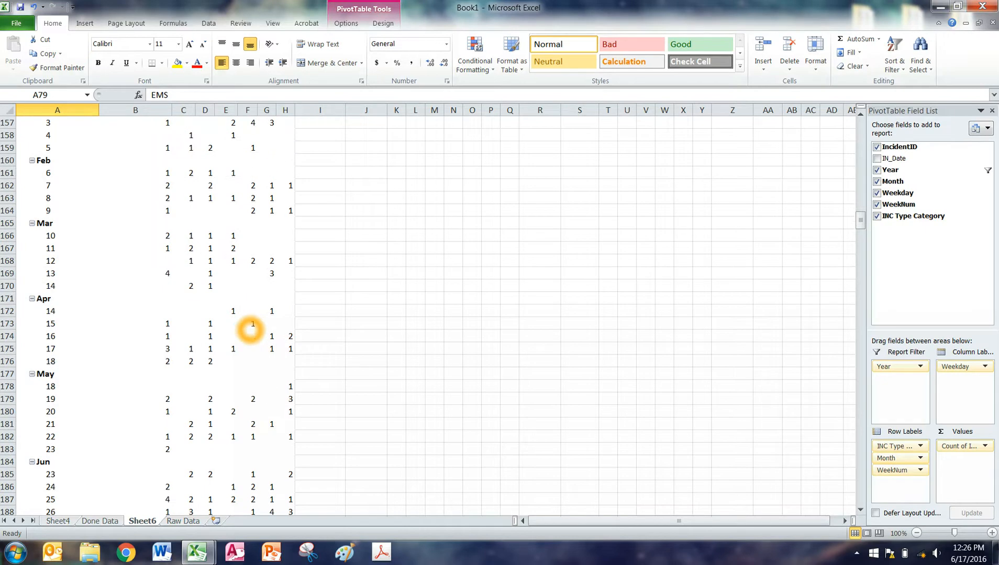
{"action": "left_click", "coordinate": [183, 324]}
{"action": "left_click", "coordinate": [183, 338]}
{"action": "left_click", "coordinate": [237, 365]}
{"action": "left_click", "coordinate": [286, 362]}
{"action": "left_click", "coordinate": [262, 348]}
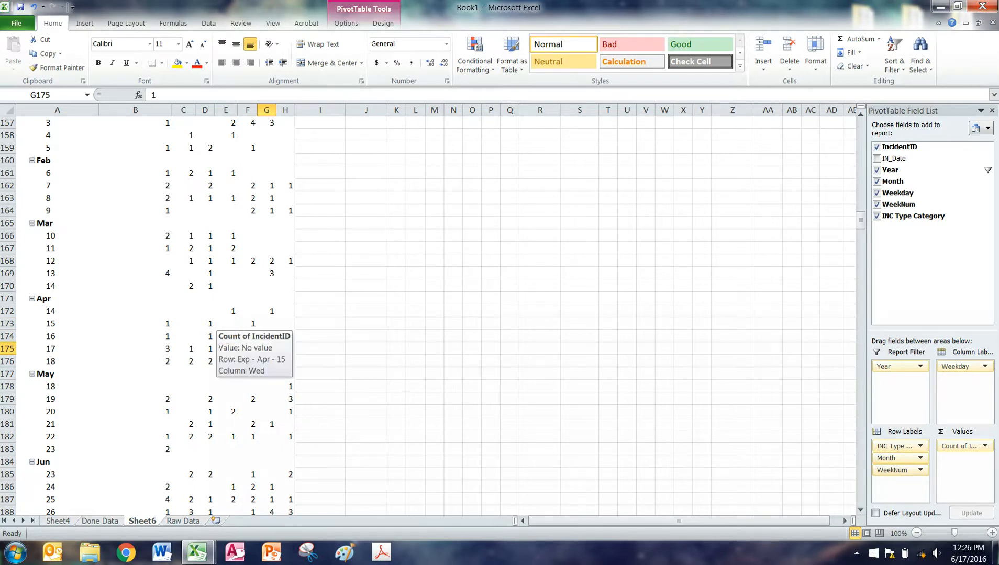
{"action": "scroll", "coordinate": [225, 330], "scroll_direction": "up", "scroll_amount": 16}
{"action": "scroll", "coordinate": [225, 330], "scroll_direction": "up", "scroll_amount": 20}
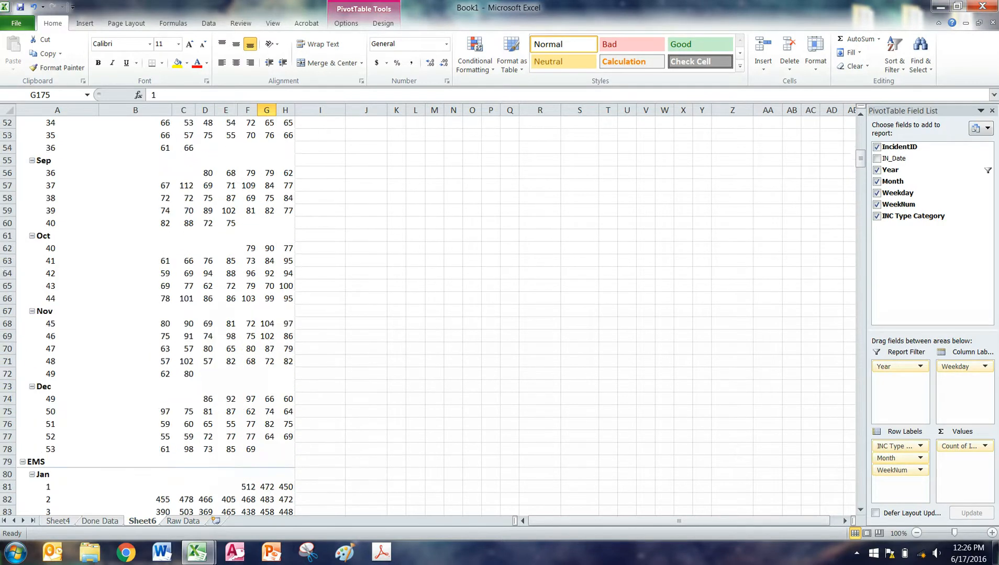
{"action": "mouse_move", "coordinate": [225, 330]}
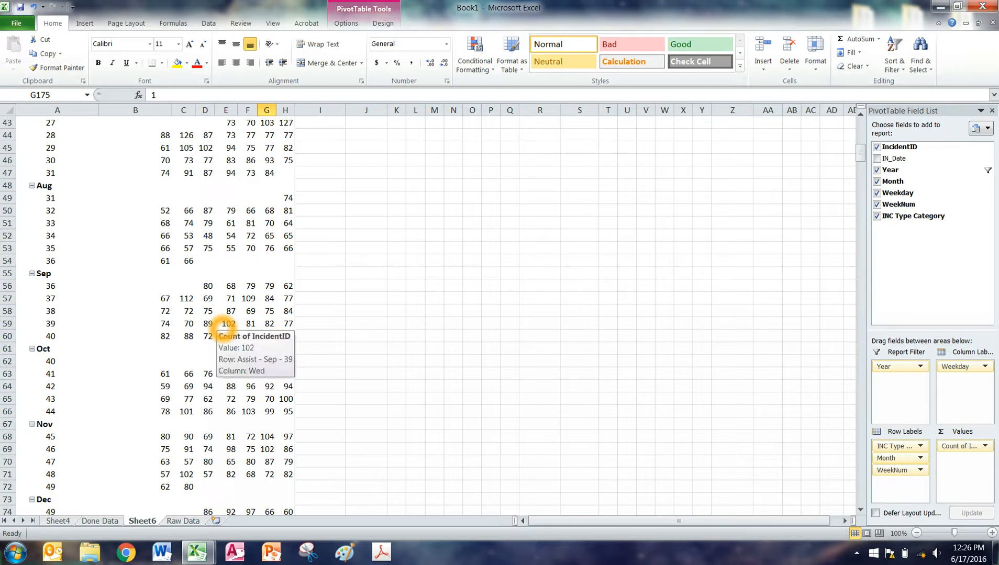
{"action": "scroll", "coordinate": [226, 325], "scroll_direction": "up", "scroll_amount": 14}
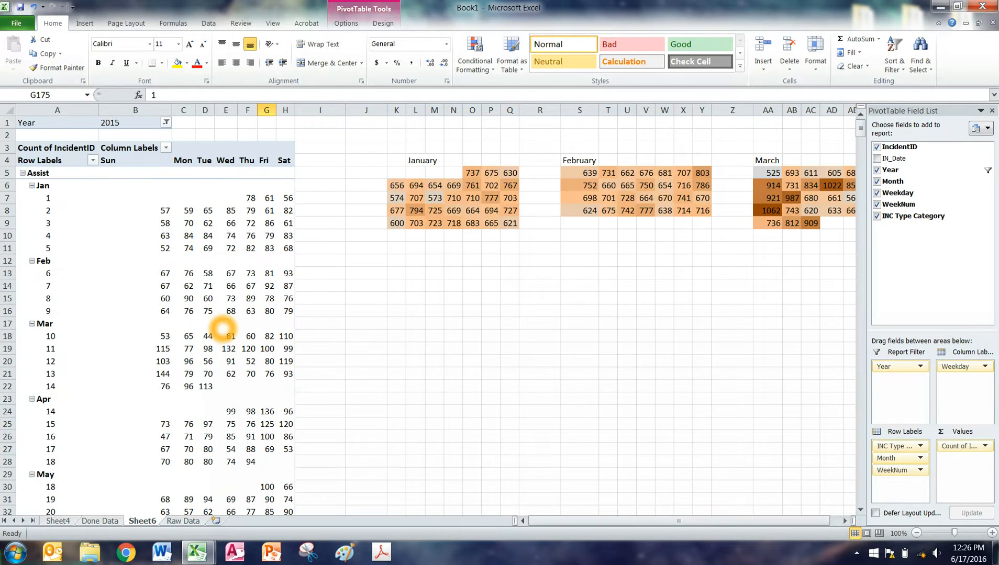
{"action": "left_click", "coordinate": [229, 289]}
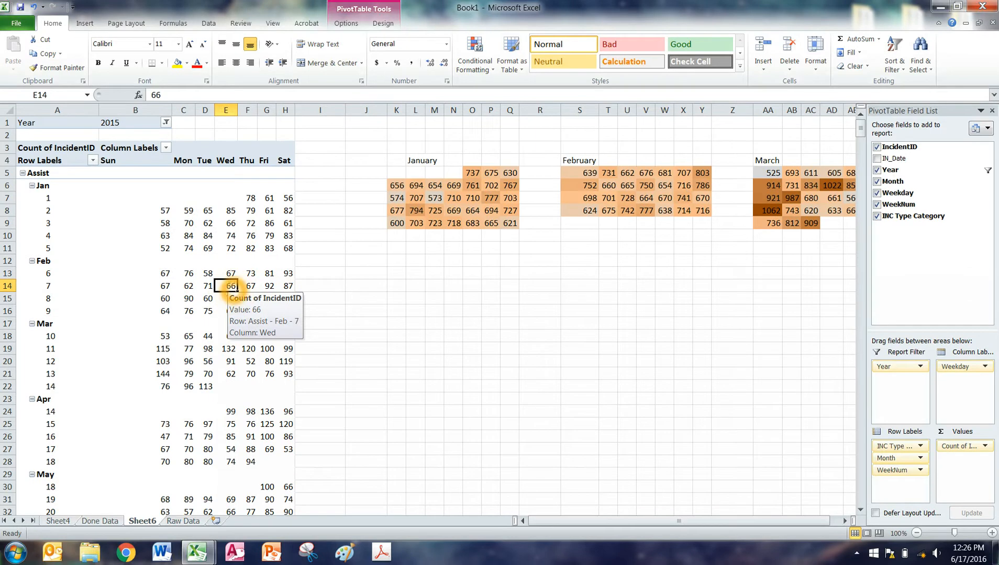